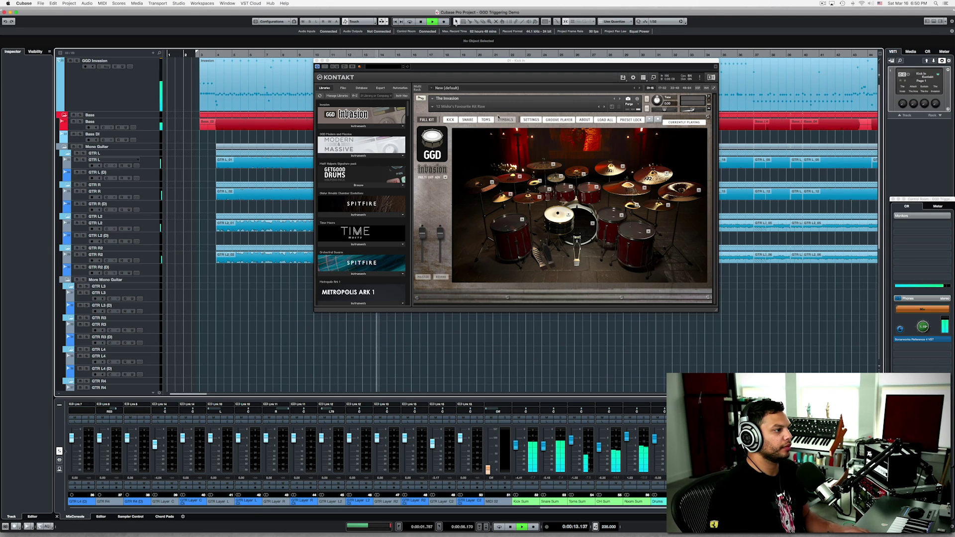
# Move the Kontakt window down over the arrangement, clear of the GGD Invasion track, and stop playback
pyautogui.moveTo(452, 62); pyautogui.dragTo(456, 121)
pyautogui.click(347, 94)
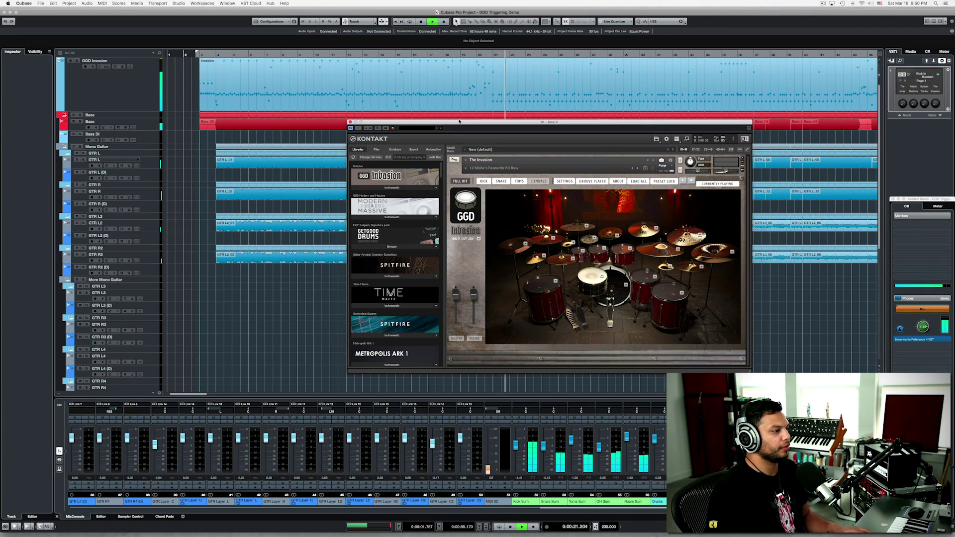
pyautogui.press('space')
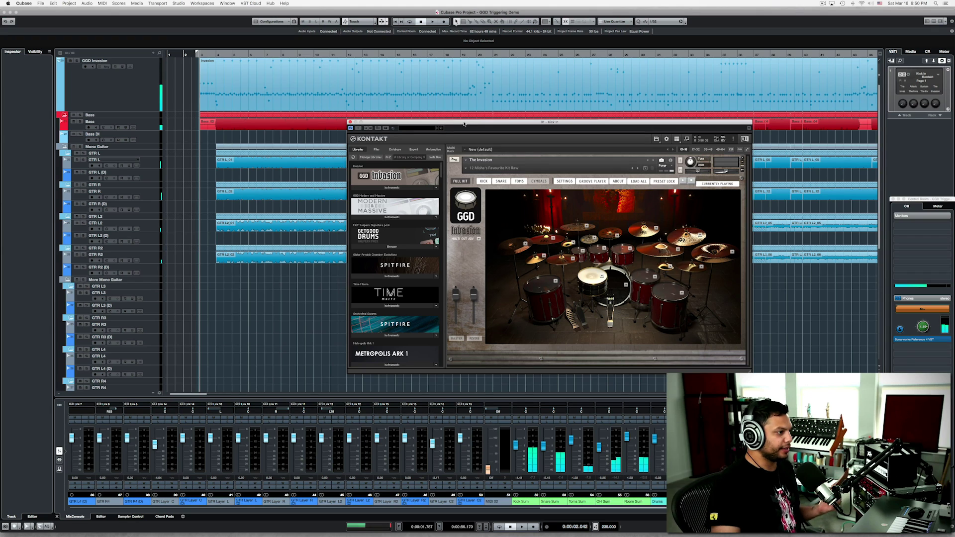
pyautogui.moveTo(464, 124); pyautogui.dragTo(471, 112)
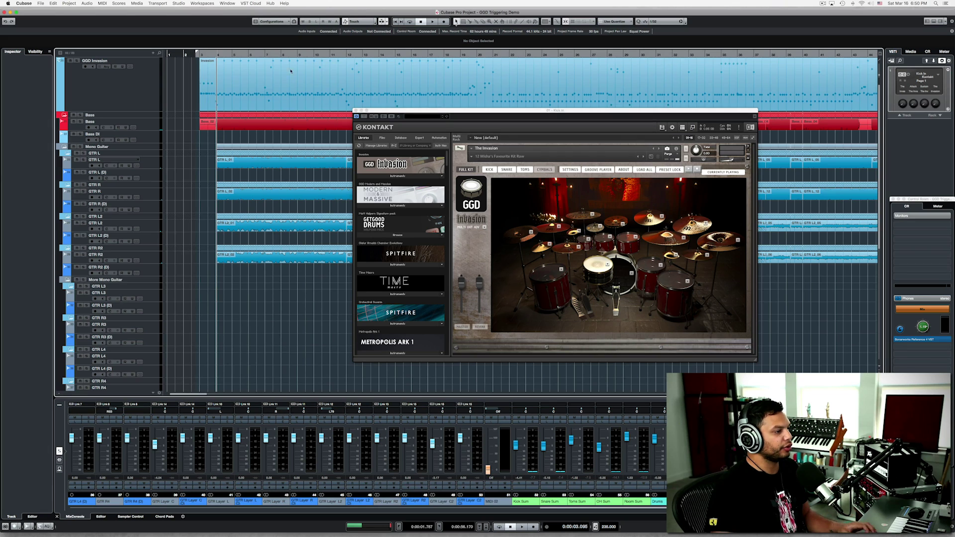
# Examine the kick and snare channel mixers of the Invasion kit and return to the kick mixer
pyautogui.click(489, 170)
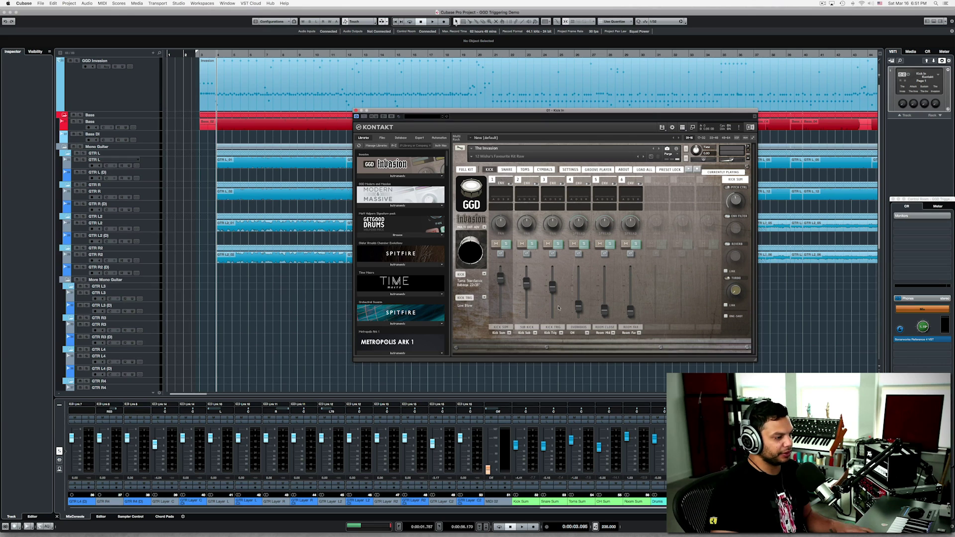
pyautogui.click(506, 170)
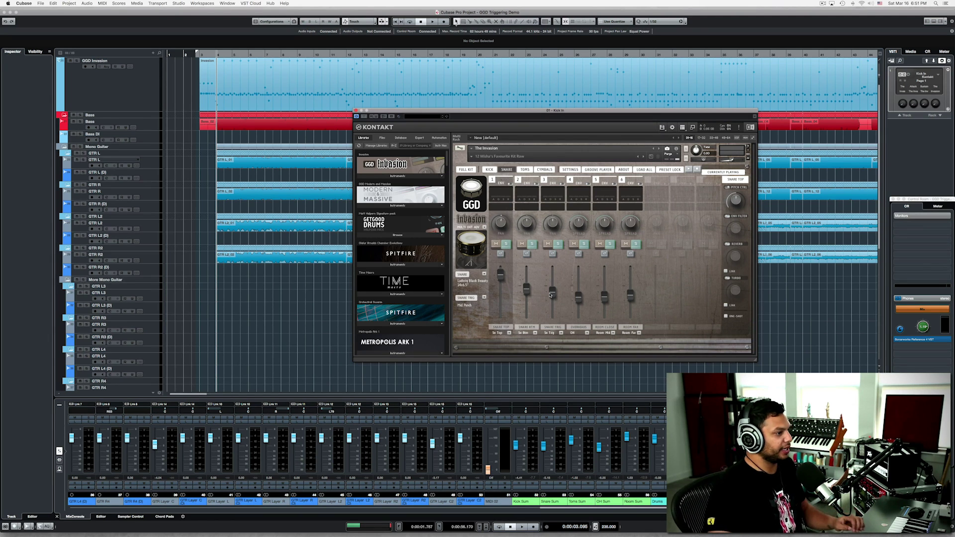
pyautogui.click(548, 244)
pyautogui.click(489, 170)
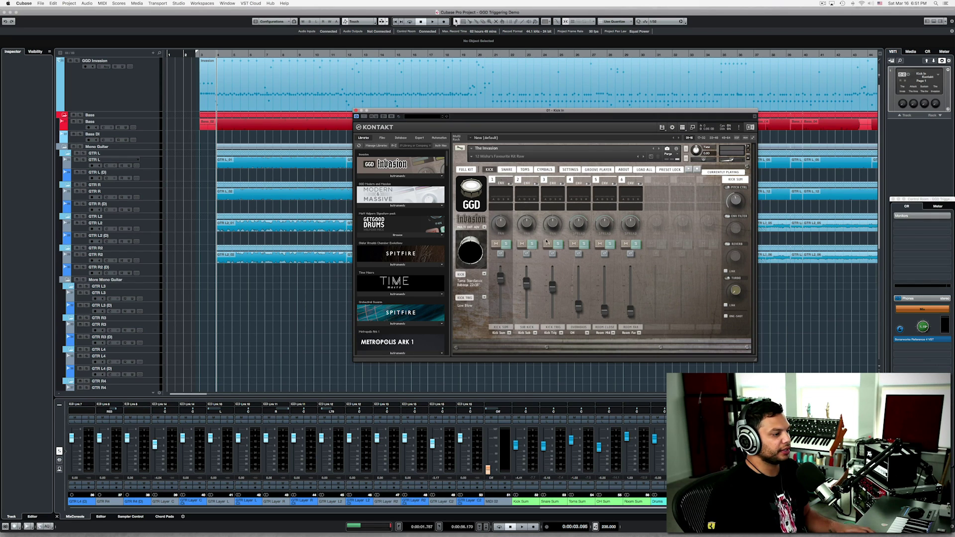
# Listen to the full song with the Kick Trig channel muted, stop playback and unmute the channel
pyautogui.press('space')
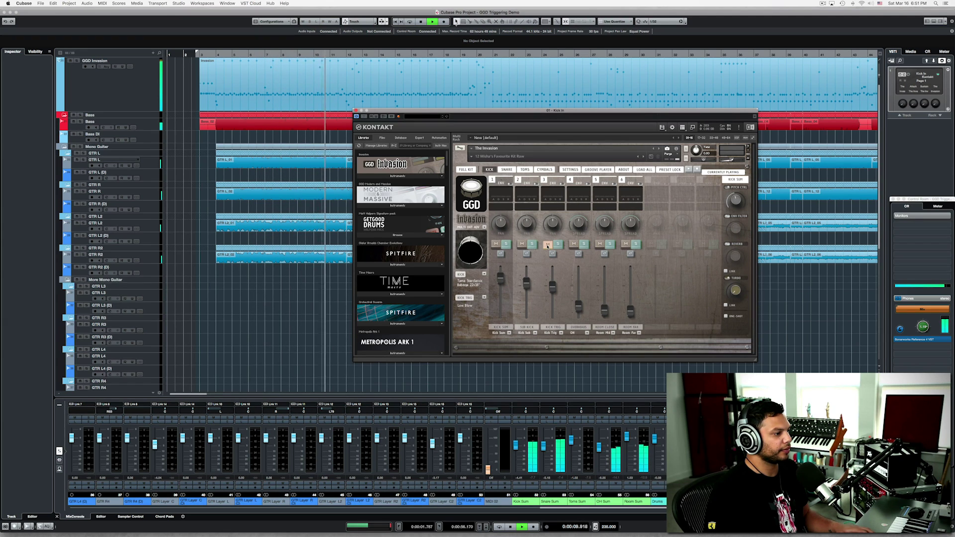
pyautogui.press('space')
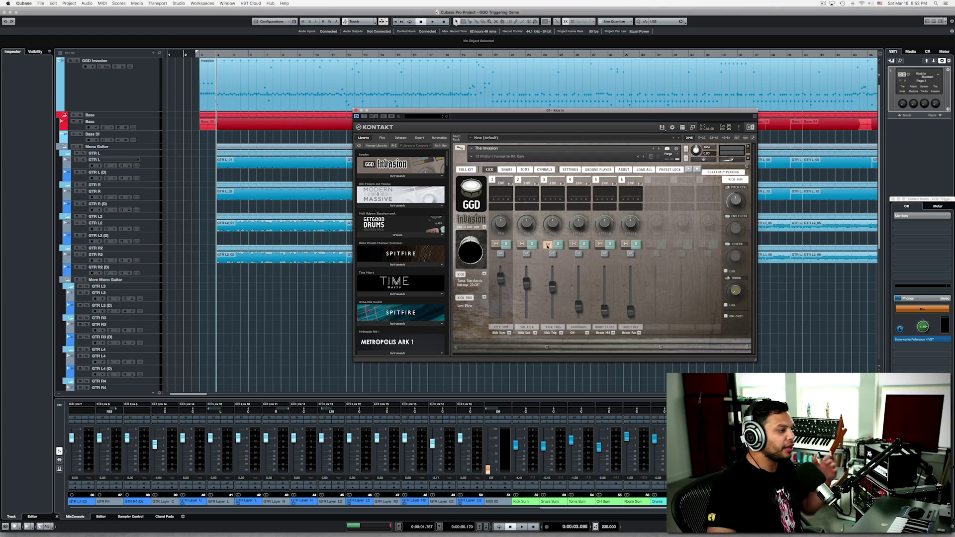
pyautogui.click(548, 245)
# Solo the Kick Sum channel and the GGD Invasion track, and listen to that kick sound alone
pyautogui.click(506, 244)
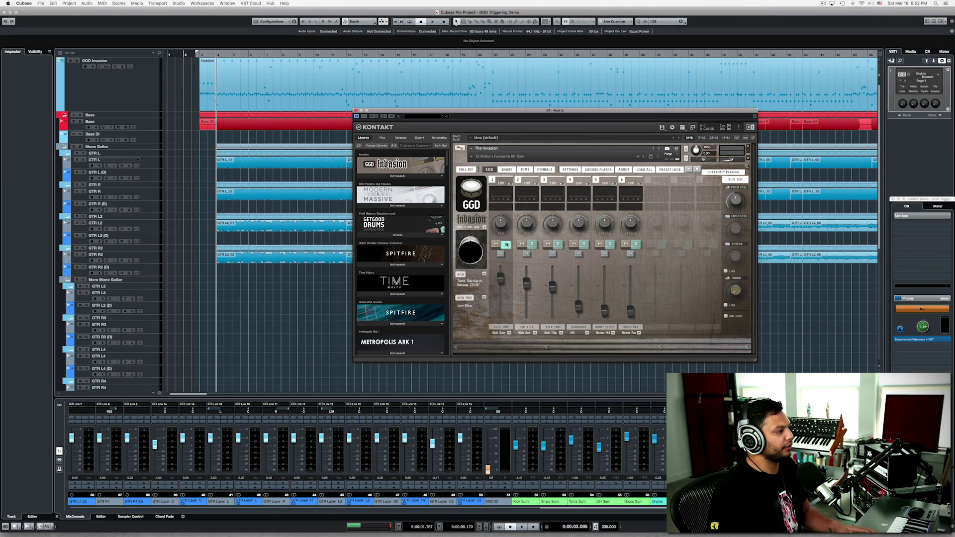
pyautogui.press('space')
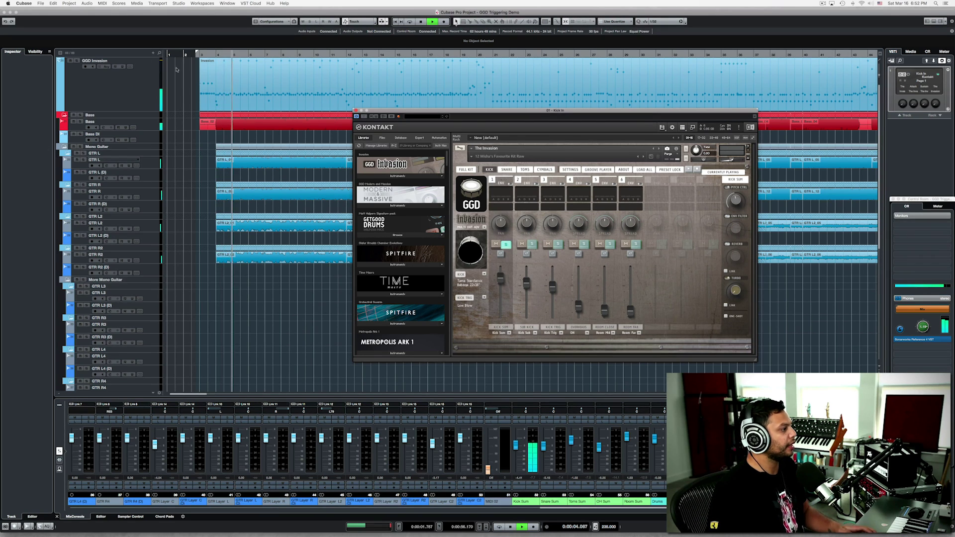
pyautogui.click(77, 61)
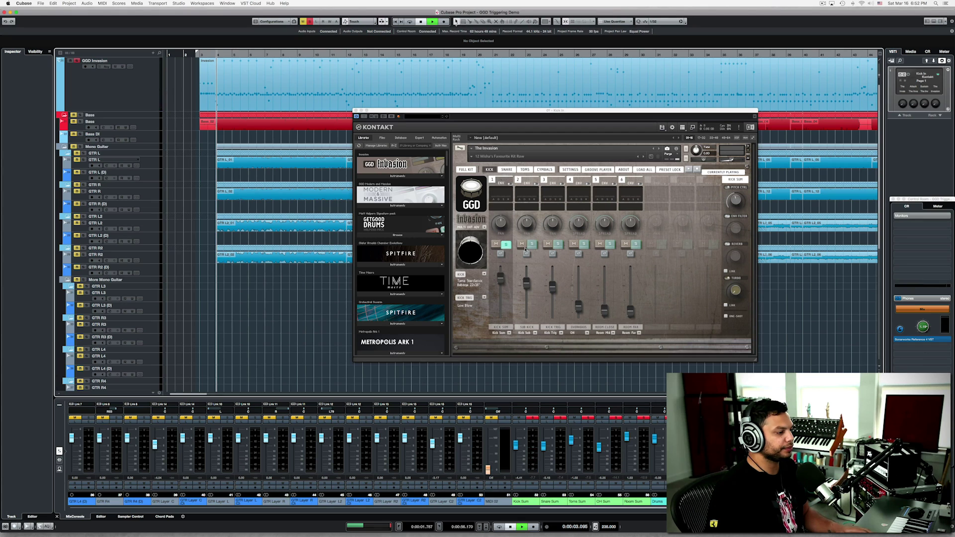
pyautogui.press('space')
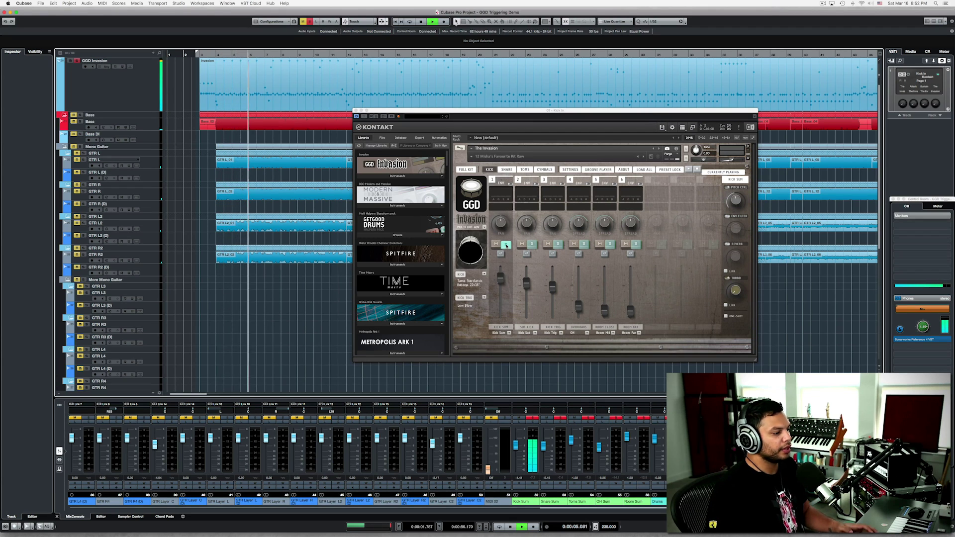
pyautogui.press('space')
# Change the soloed kick channel from Kick Sum to Sub Kick and listen to it
pyautogui.click(507, 245)
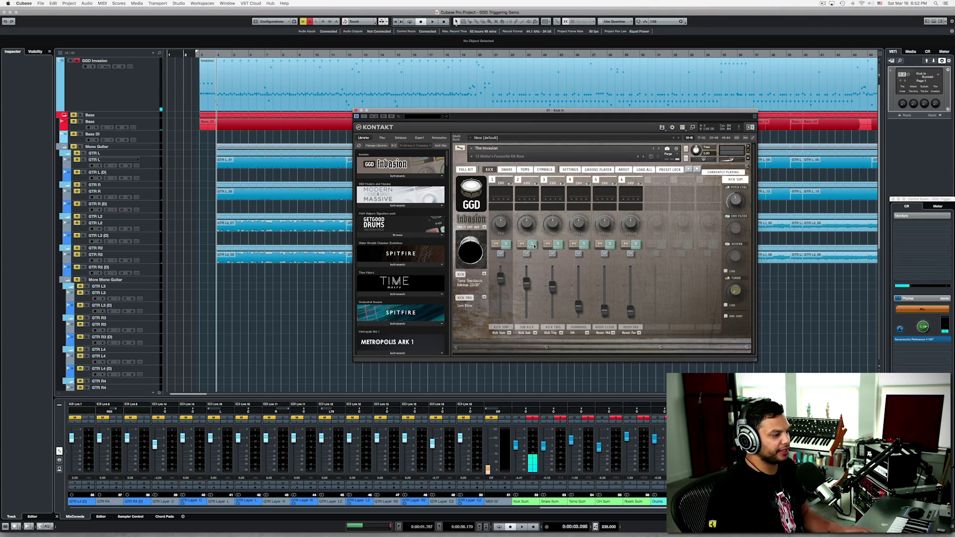
pyautogui.click(532, 244)
pyautogui.press('space')
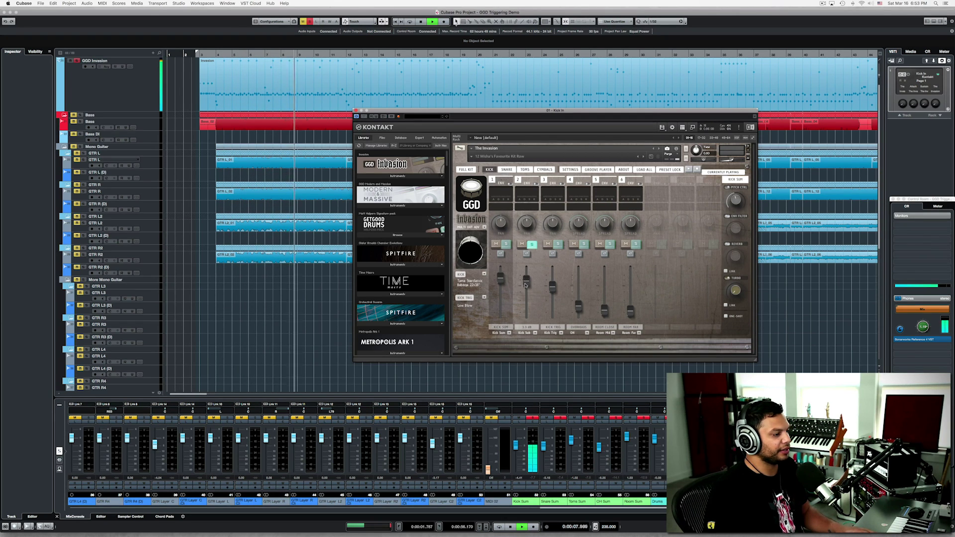
pyautogui.press('space')
pyautogui.press('space')
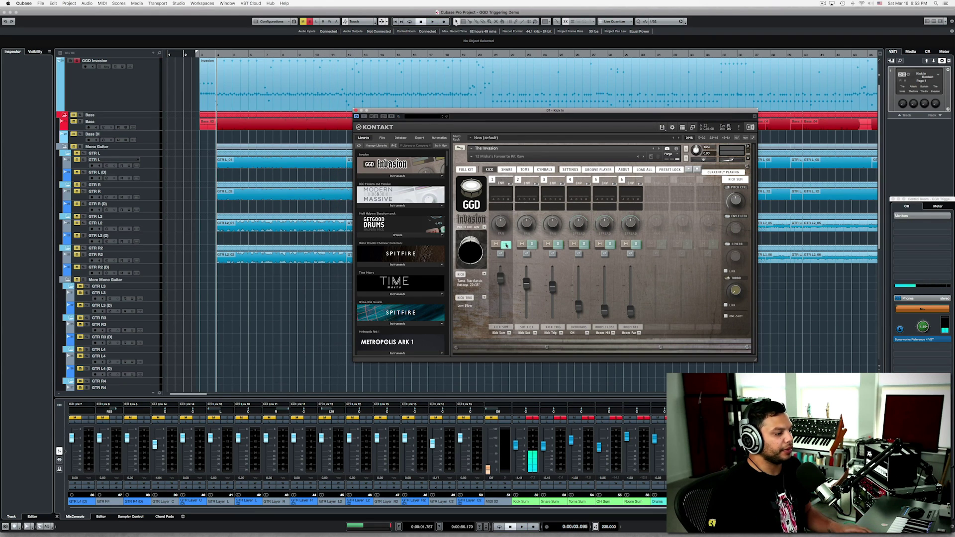
# Solo the Kick Trig channel and listen to the trigger sample on its own
pyautogui.click(558, 243)
pyautogui.press('space')
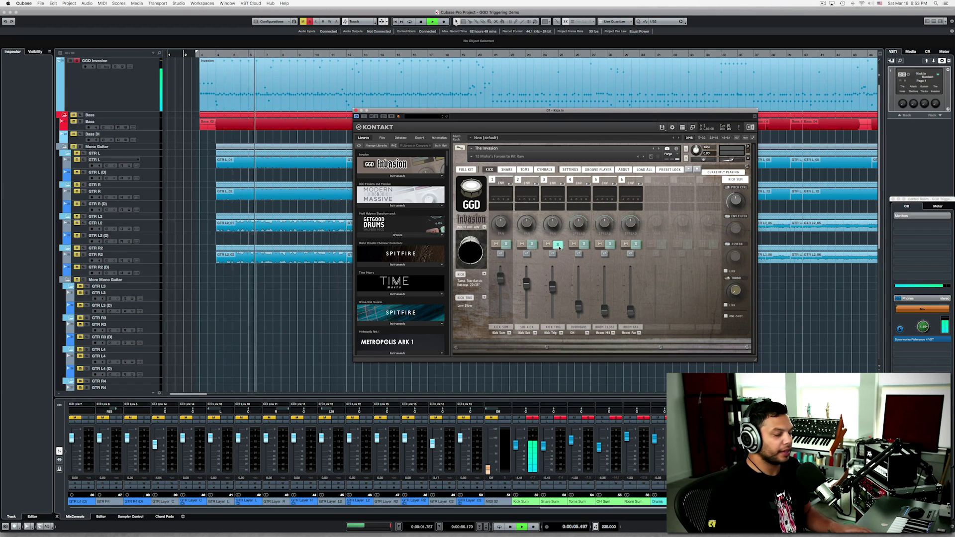
pyautogui.press('space')
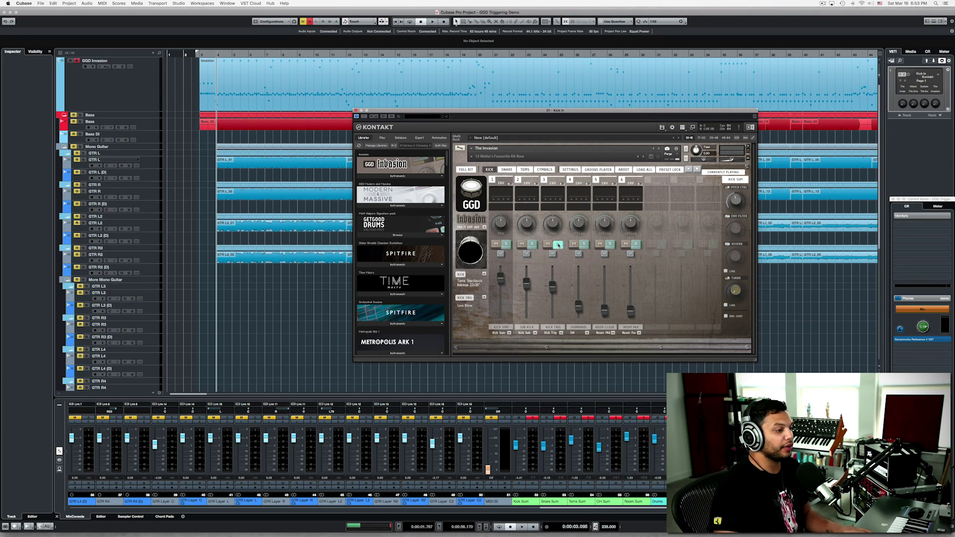
# Solo Kick Sum and Sub Kick together with Kick Trig and listen to the combined kick sound
pyautogui.click(531, 244)
pyautogui.click(507, 245)
pyautogui.press('space')
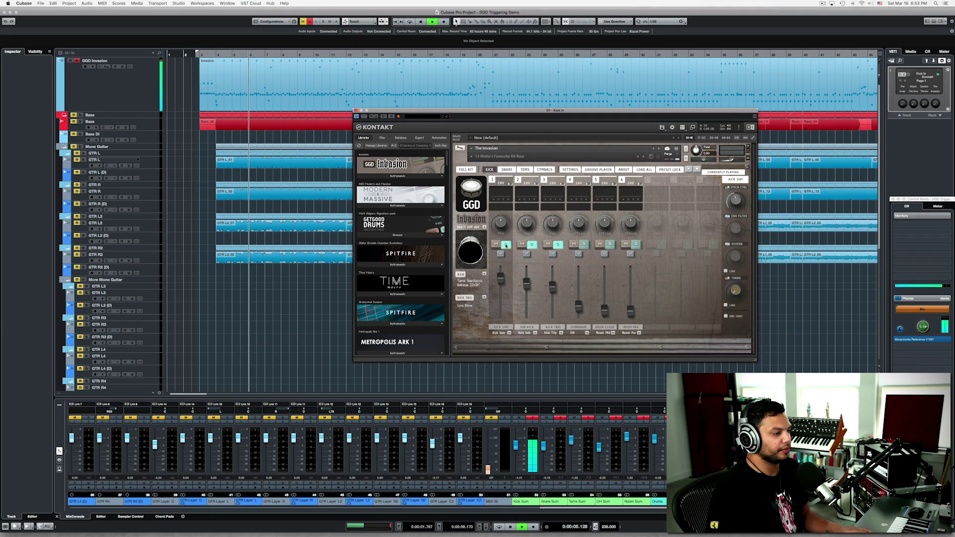
pyautogui.press('space')
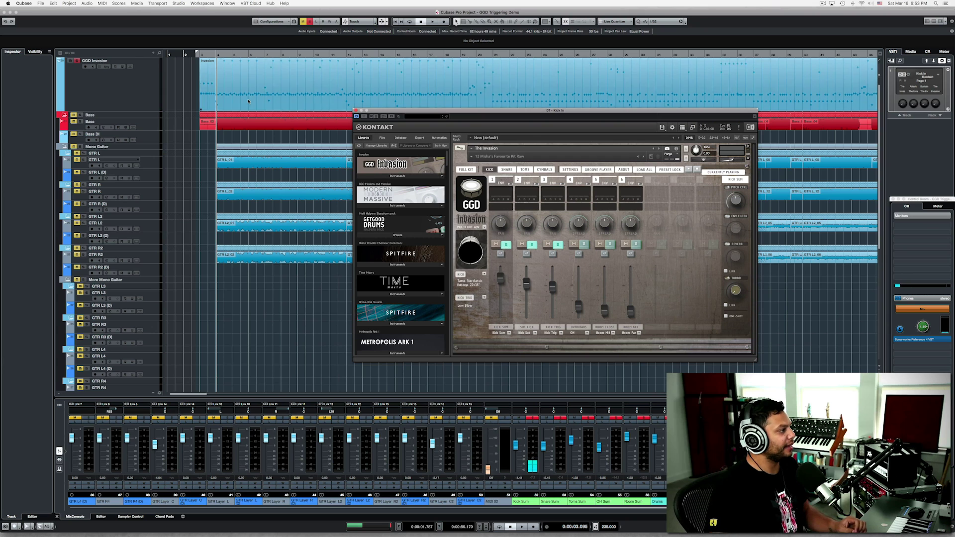
# Take the GGD Invasion track out of solo and listen to the three soloed kick channels within the full mix
pyautogui.click(77, 60)
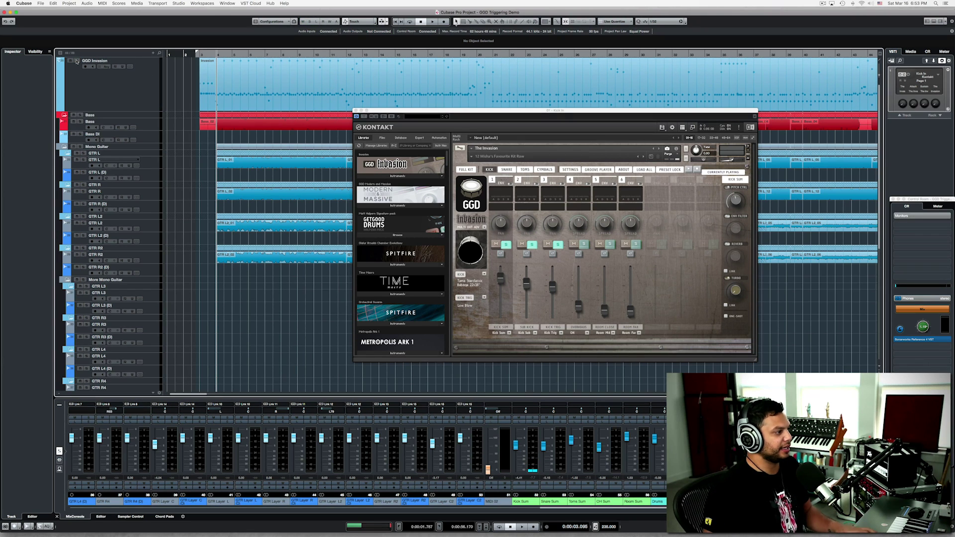
pyautogui.press('space')
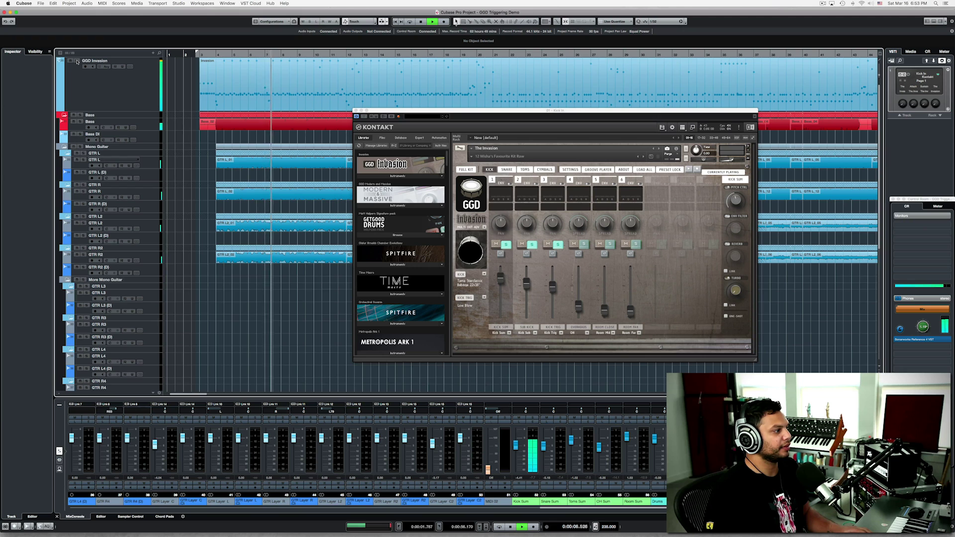
pyautogui.press('space')
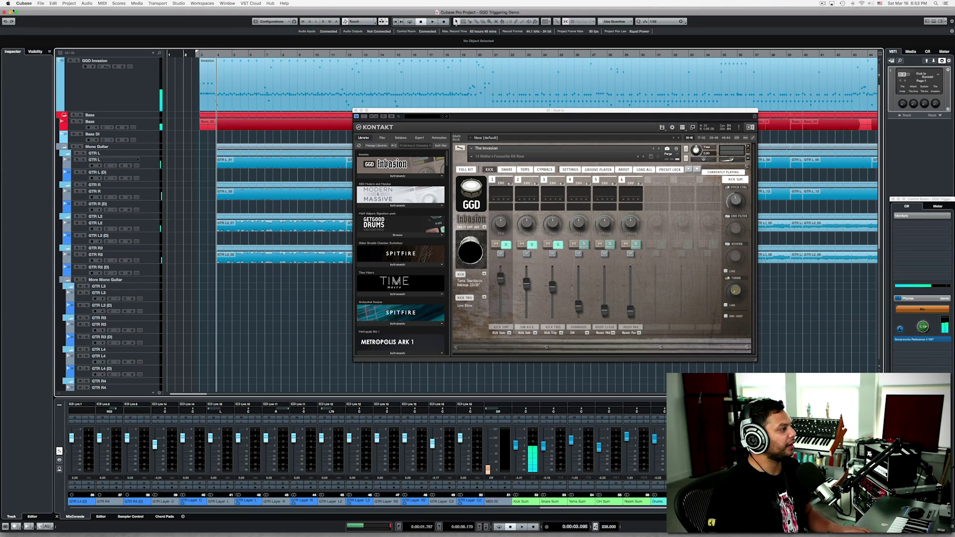
# Solo the GGD Invasion track, clear the solos on Kick Sum, Sub Kick and Kick Trig, and play the whole kit
pyautogui.press('s')
pyautogui.click(510, 245)
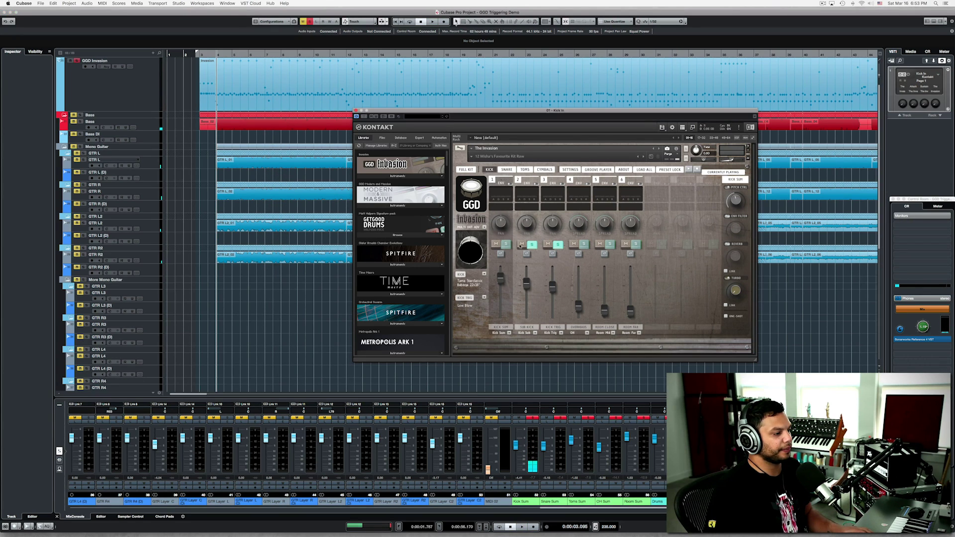
pyautogui.click(531, 244)
pyautogui.click(557, 244)
pyautogui.press('space')
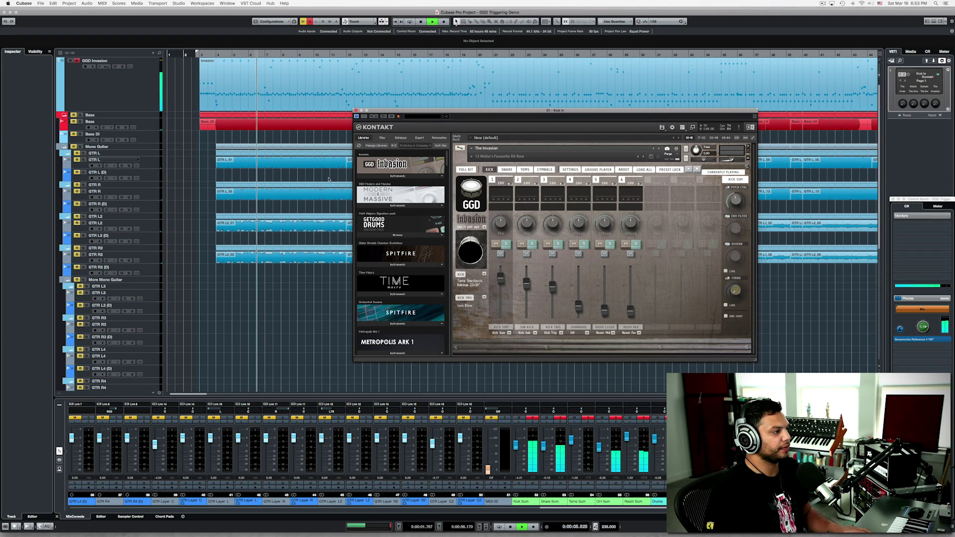
pyautogui.press('space')
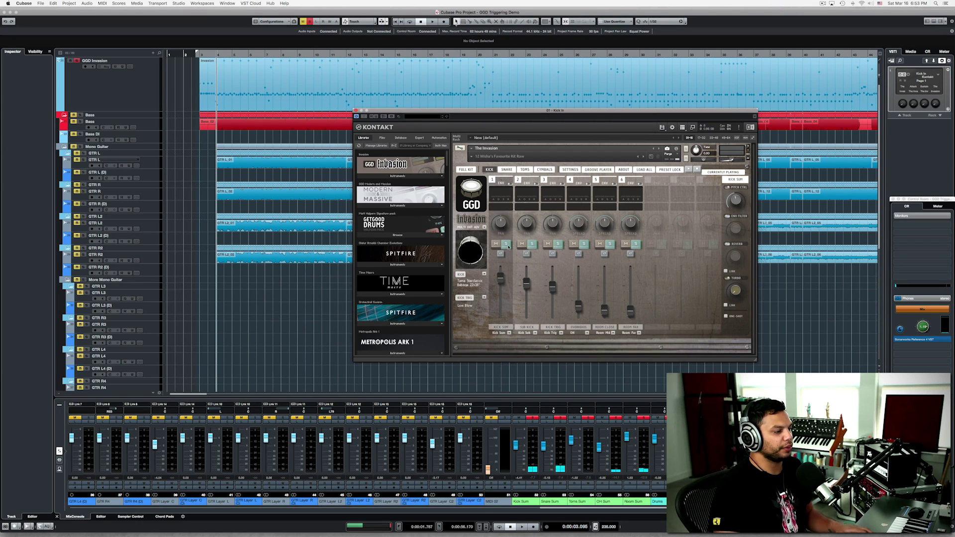
# Listen to the kit with Kick Sum and Sub Kick muted, stop playback and unmute both channels
pyautogui.click(521, 244)
pyautogui.press('space')
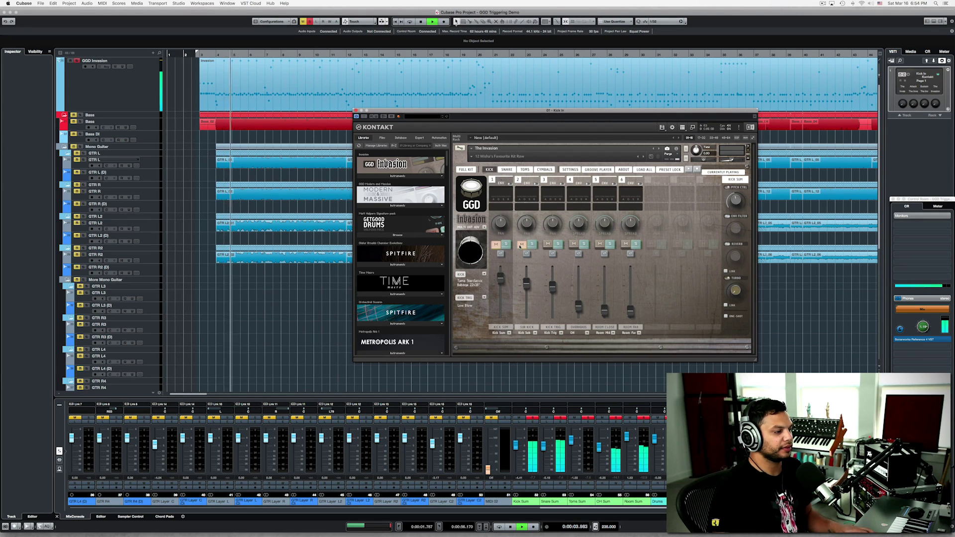
pyautogui.press('space')
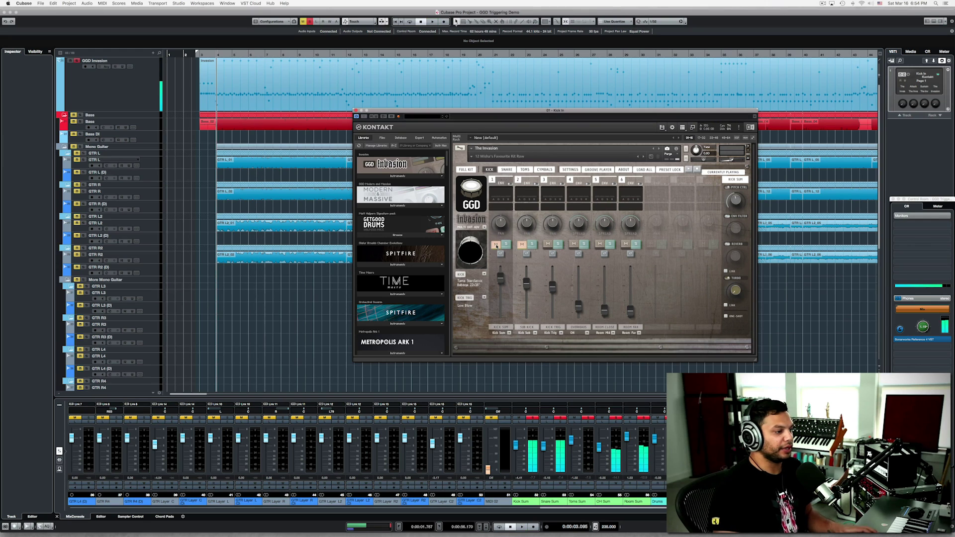
pyautogui.click(521, 244)
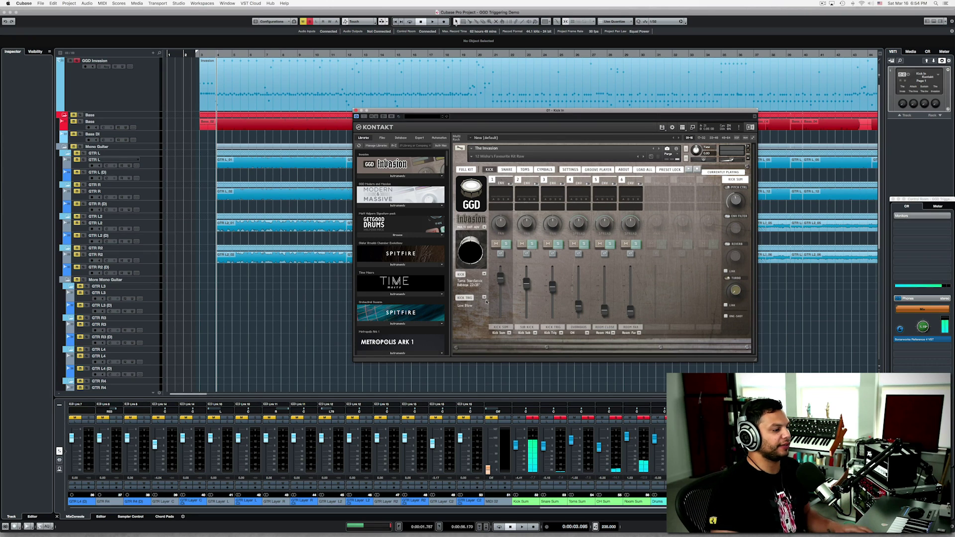
# Change the kick trigger sample to Hulk Smash, solo the Kick Trig channel and play it back
pyautogui.click(485, 299)
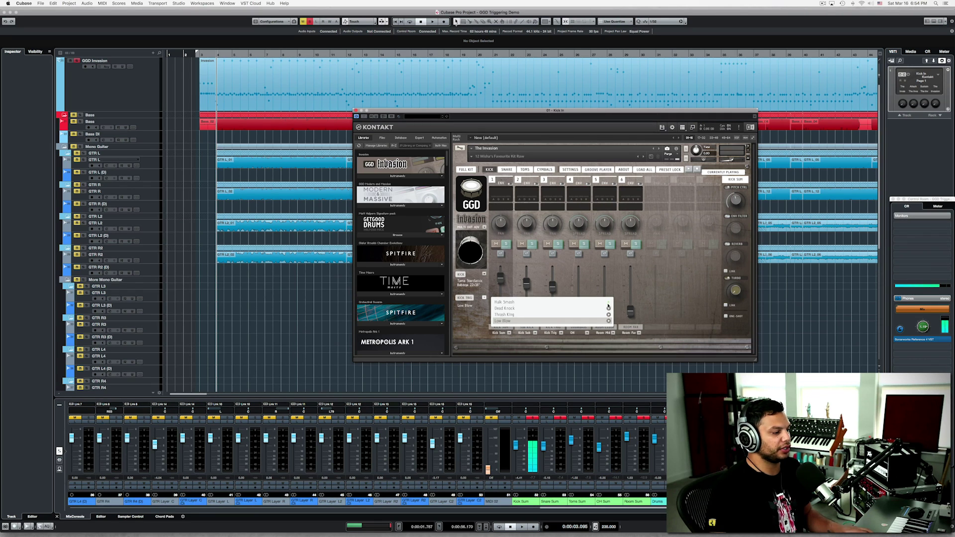
pyautogui.click(553, 302)
pyautogui.click(557, 244)
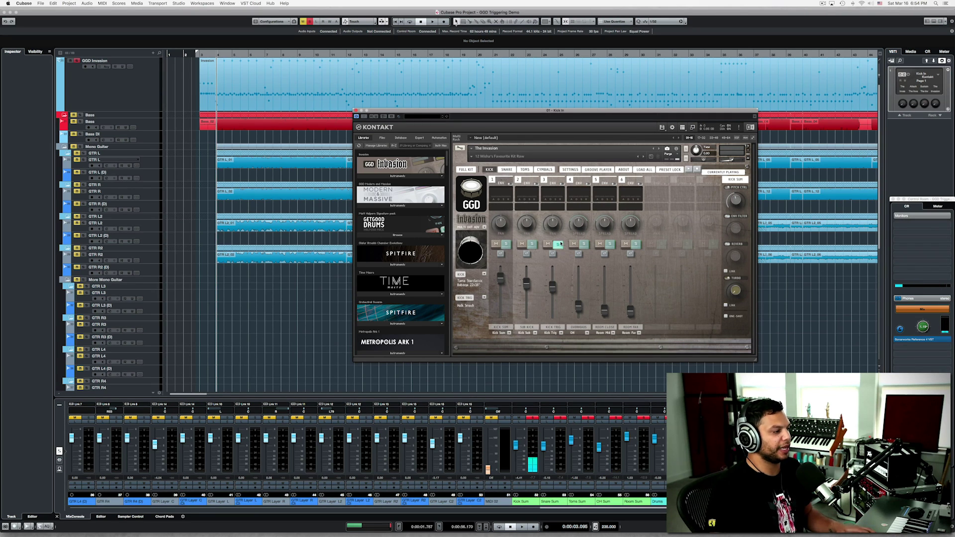
pyautogui.press('space')
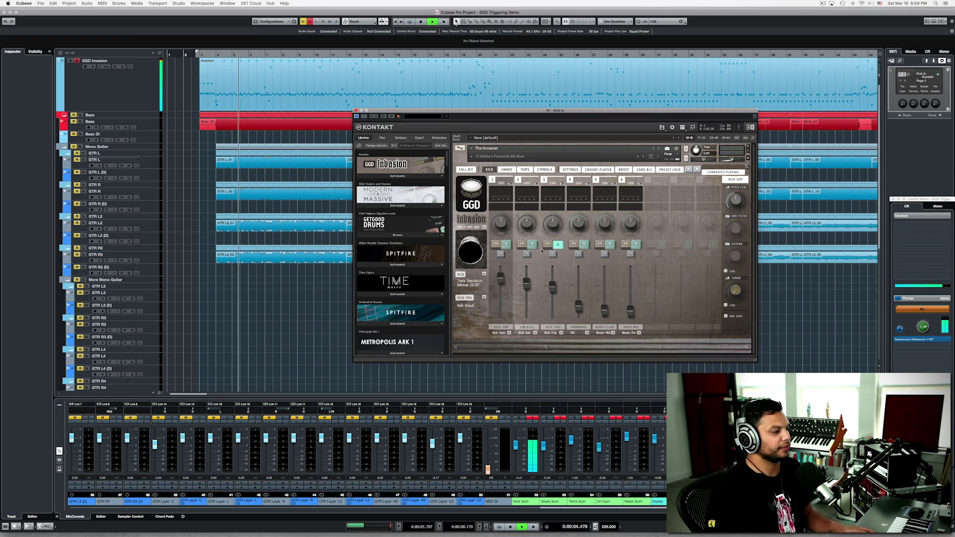
pyautogui.press('space')
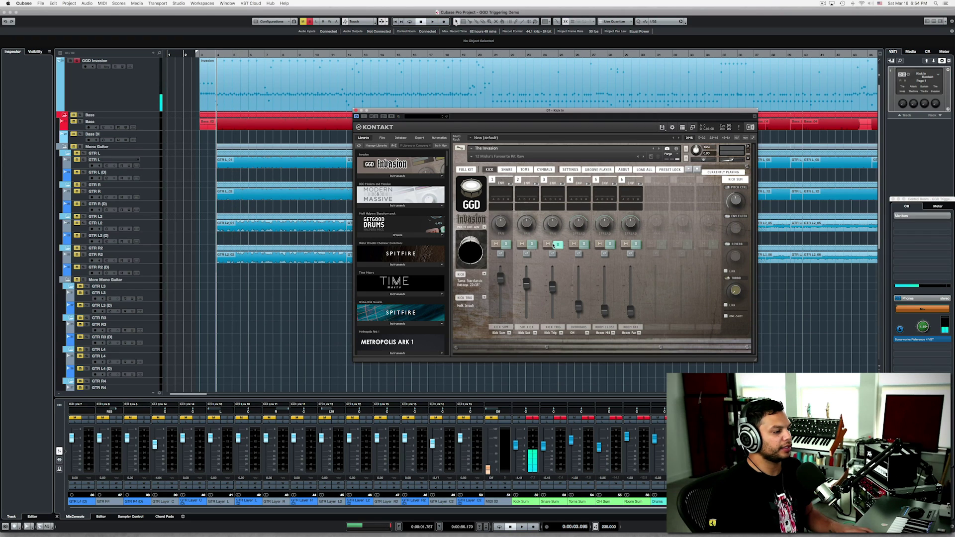
# Solo Kick Sum and Sub Kick alongside Kick Trig and slightly lower the Kick Trig fader during playback
pyautogui.click(506, 244)
pyautogui.press('space')
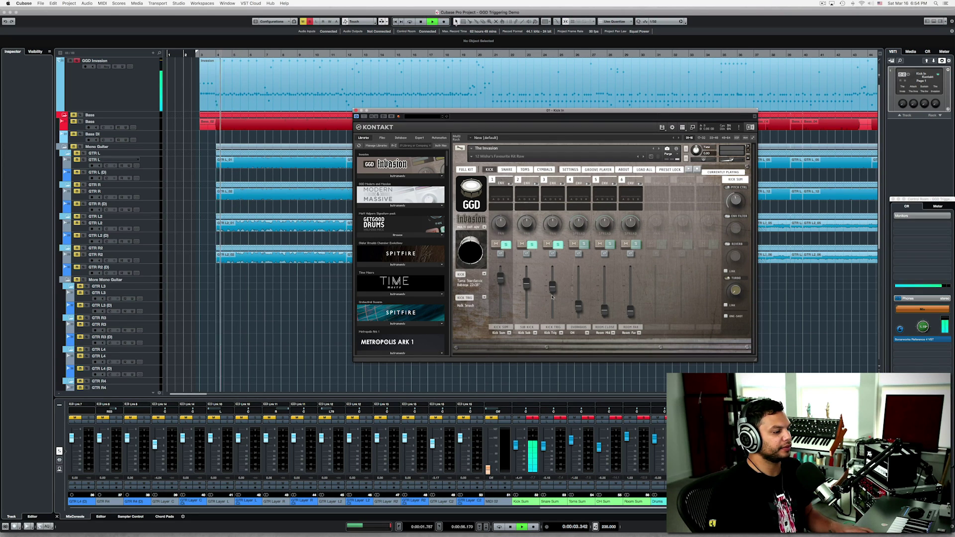
pyautogui.moveTo(552, 287)
pyautogui.mouseDown()
pyautogui.moveTo(553, 278)
pyautogui.moveTo(553, 301)
pyautogui.moveTo(553, 290)
pyautogui.mouseUp()
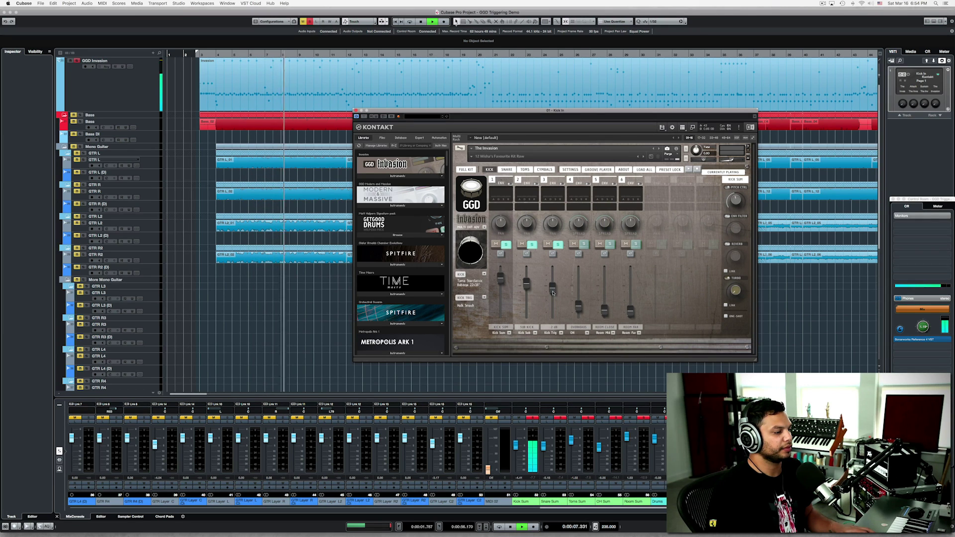
pyautogui.press('space')
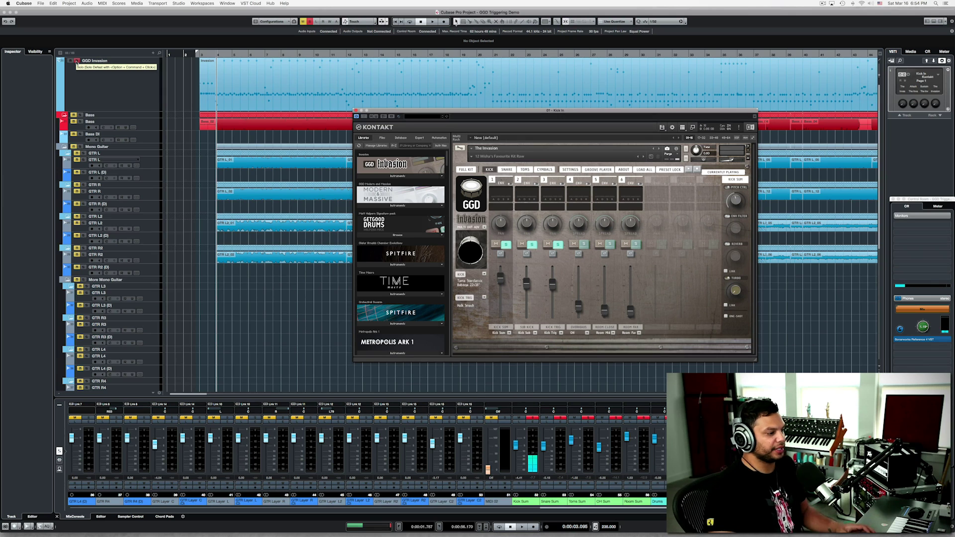
# Unsolo the GGD Invasion track and its kick channels, and slightly lower the Kick Trig fader while the full mix plays
pyautogui.click(76, 61)
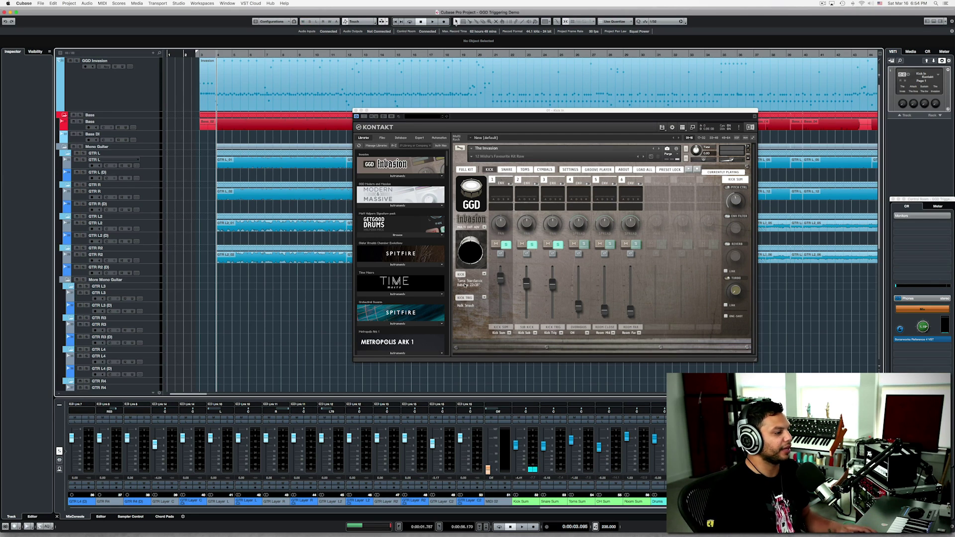
pyautogui.press('space')
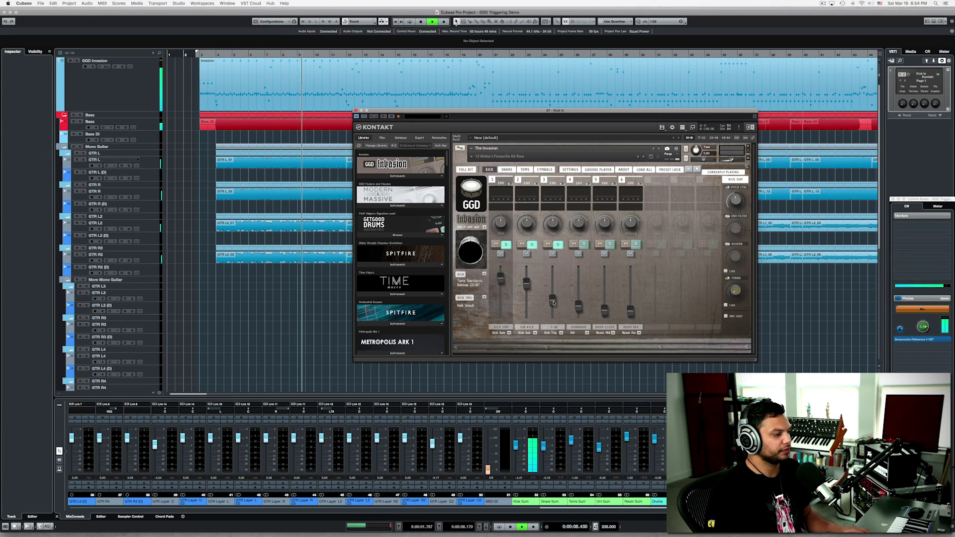
pyautogui.moveTo(555, 288)
pyautogui.mouseDown()
pyautogui.moveTo(553, 308)
pyautogui.moveTo(551, 291)
pyautogui.mouseUp()
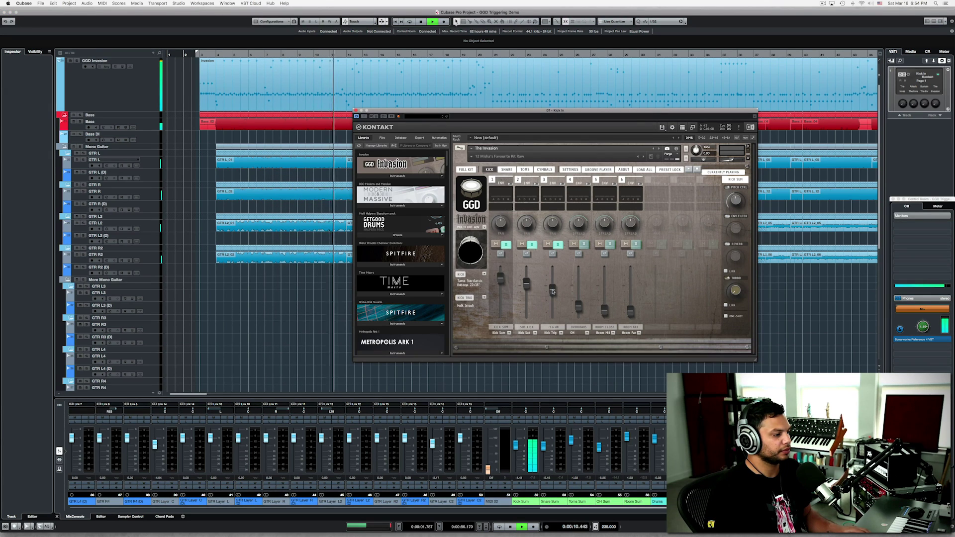
pyautogui.press('space')
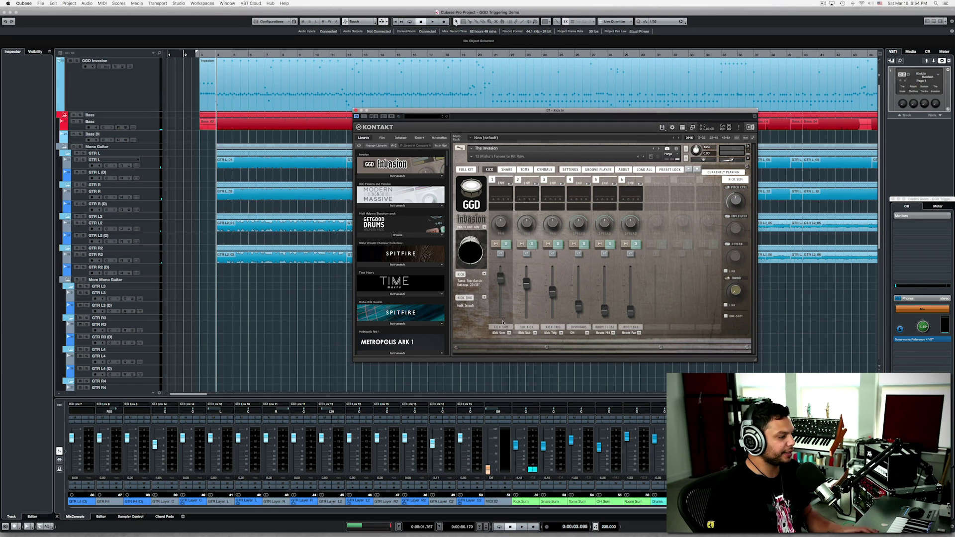
# Play the opening of the full mix to judge how the Hulk Smash kick trigger sits with bass and guitars
pyautogui.press('space')
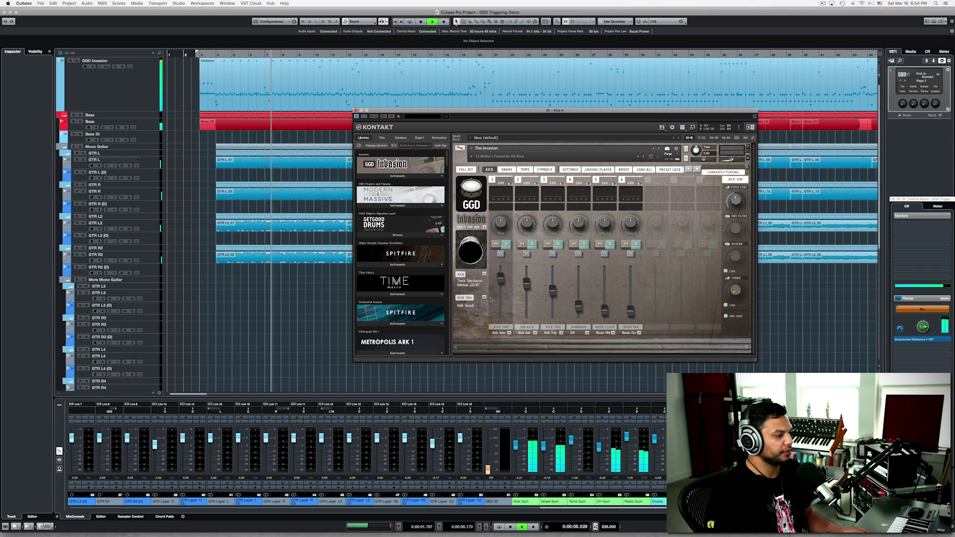
pyautogui.press('space')
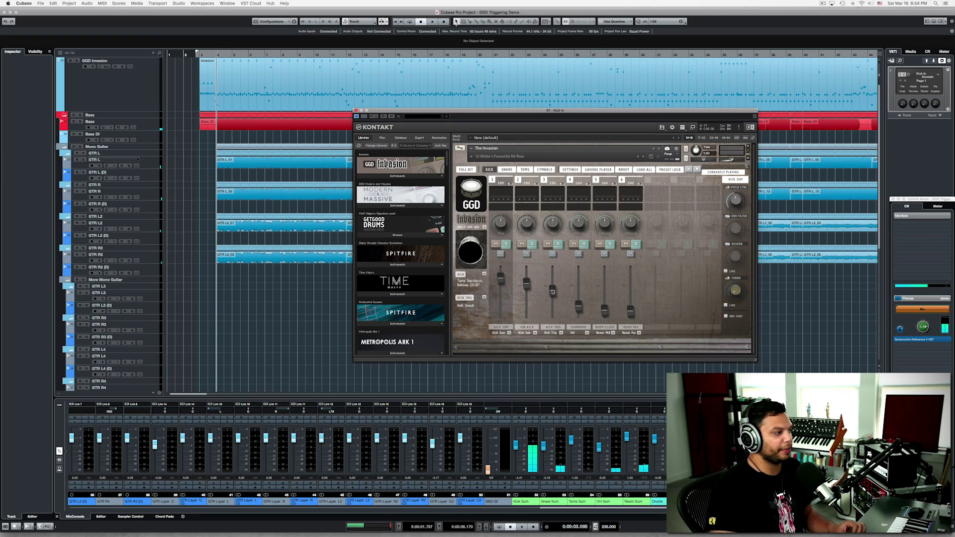
pyautogui.press('space')
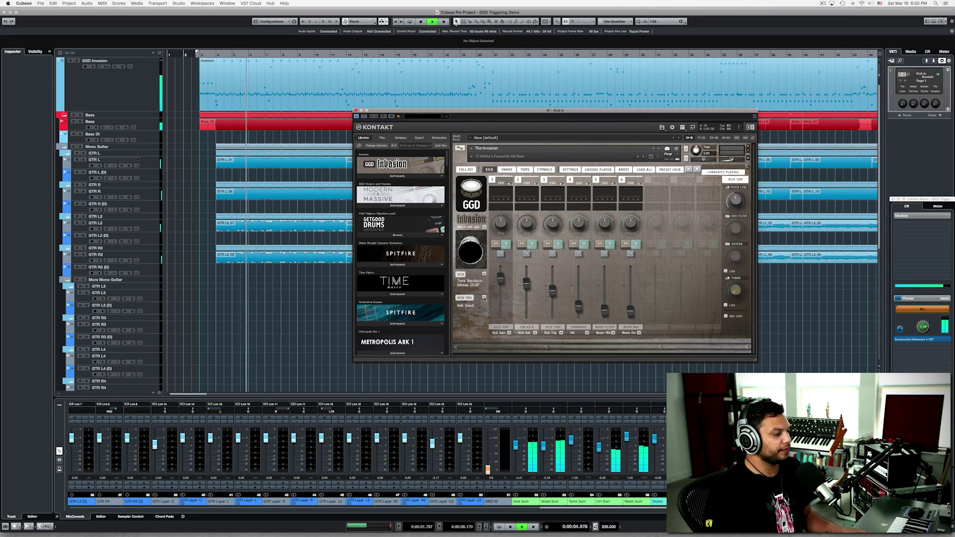
pyautogui.press('space')
# Change the kick trigger sample to Head Knock and preview samples in the kick trigger list
pyautogui.click(484, 297)
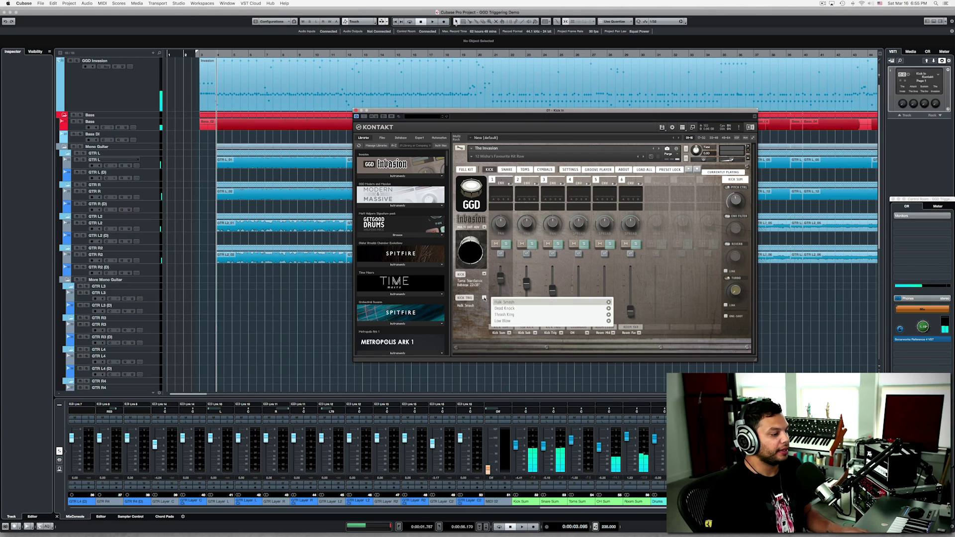
pyautogui.click(504, 308)
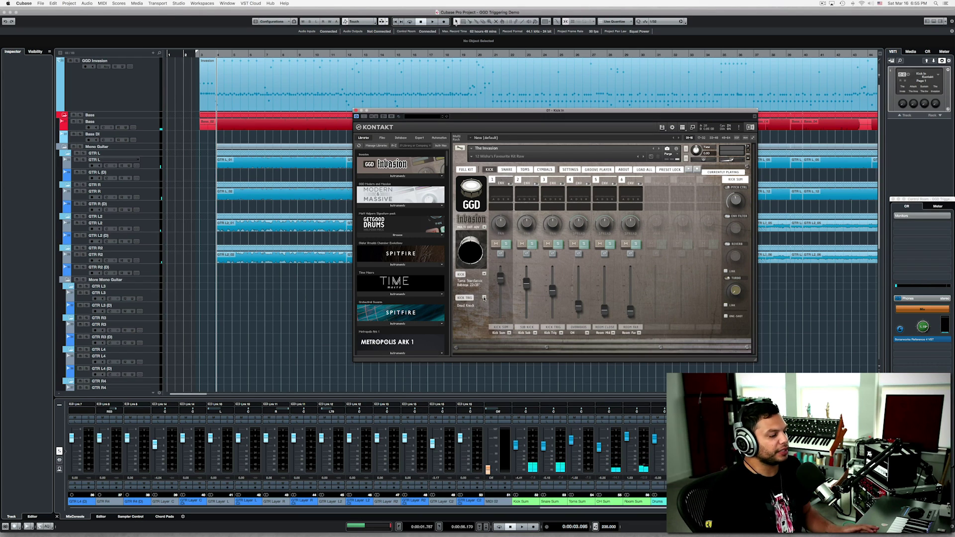
pyautogui.click(484, 298)
pyautogui.click(608, 315)
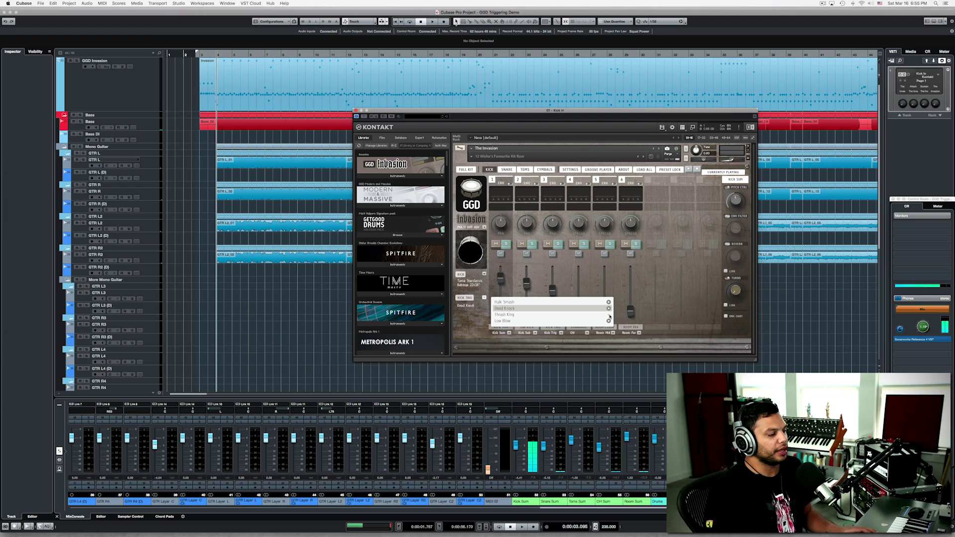
pyautogui.click(581, 309)
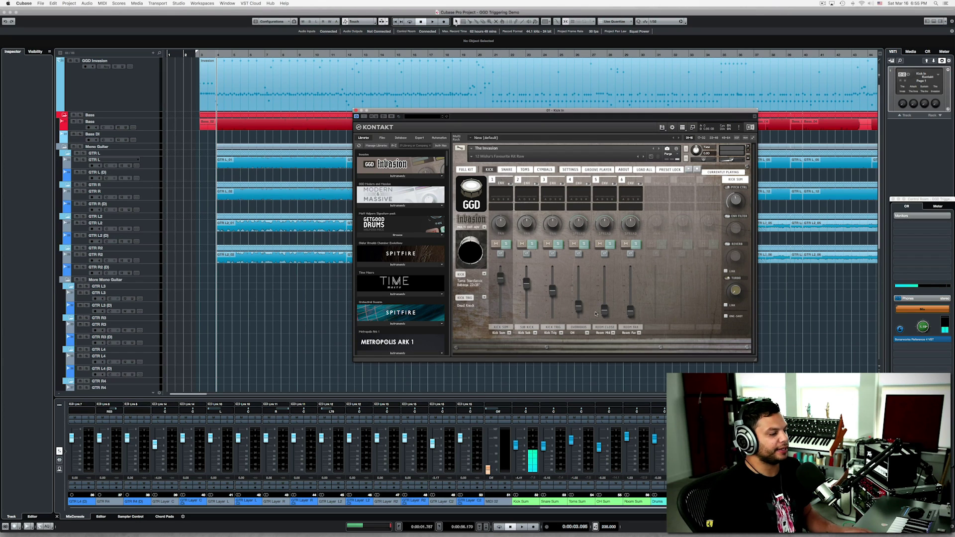
# Briefly solo Kick Trig within the playing mix, try its fader higher, and bring it down slightly below its starting level
pyautogui.moveTo(551, 297); pyautogui.dragTo(555, 282)
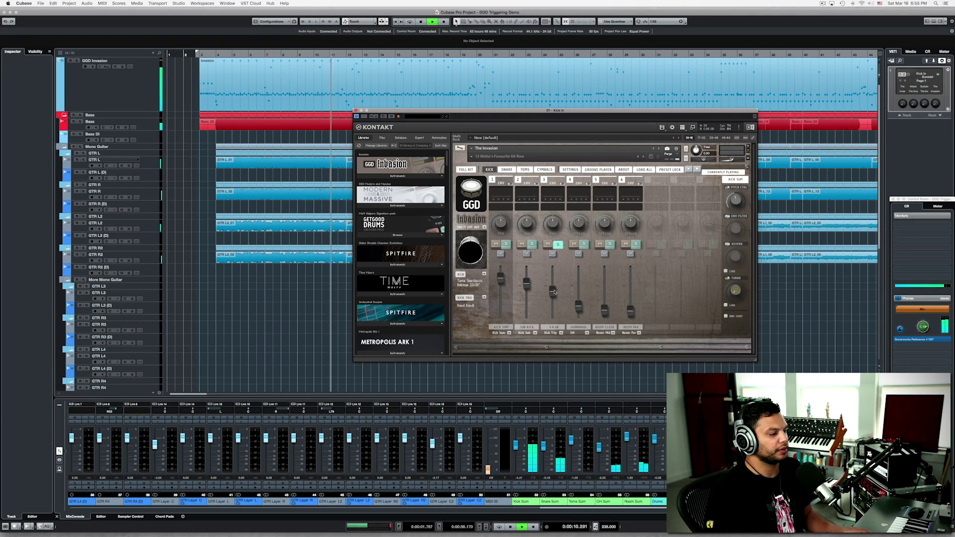
pyautogui.moveTo(555, 282); pyautogui.dragTo(555, 287)
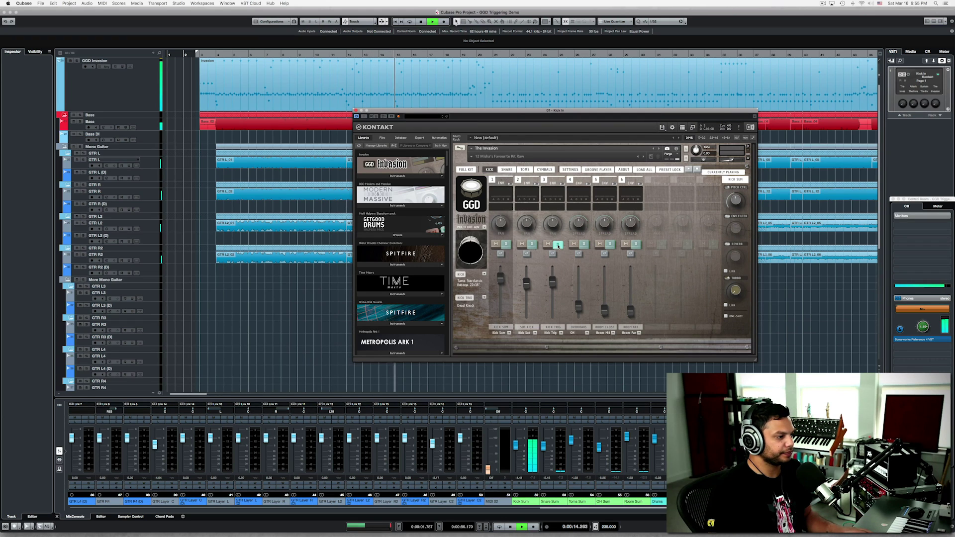
pyautogui.moveTo(554, 279); pyautogui.dragTo(554, 297)
pyautogui.press('space')
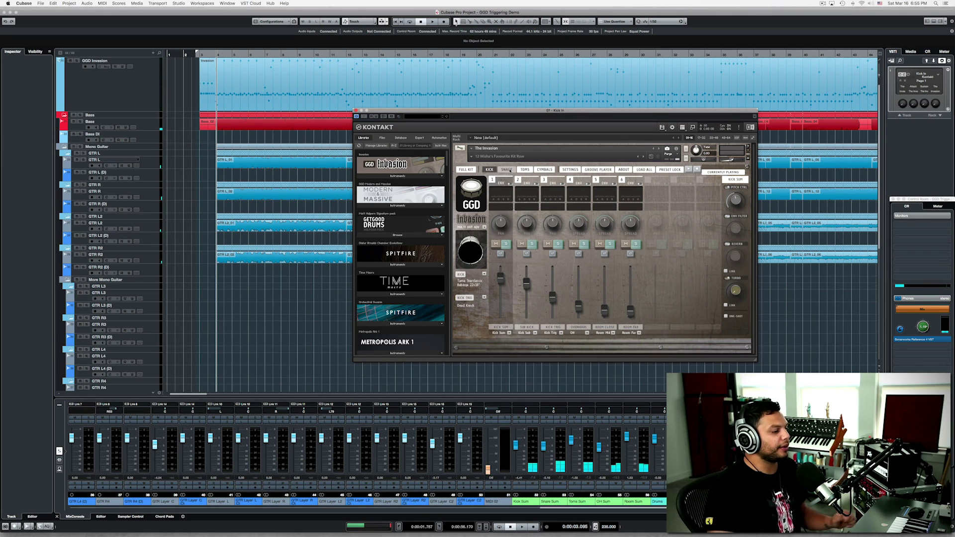
# Change the kick trigger sample back to Hulk Smash and raise the Kick Trig fader slightly during mix playback
pyautogui.click(510, 300)
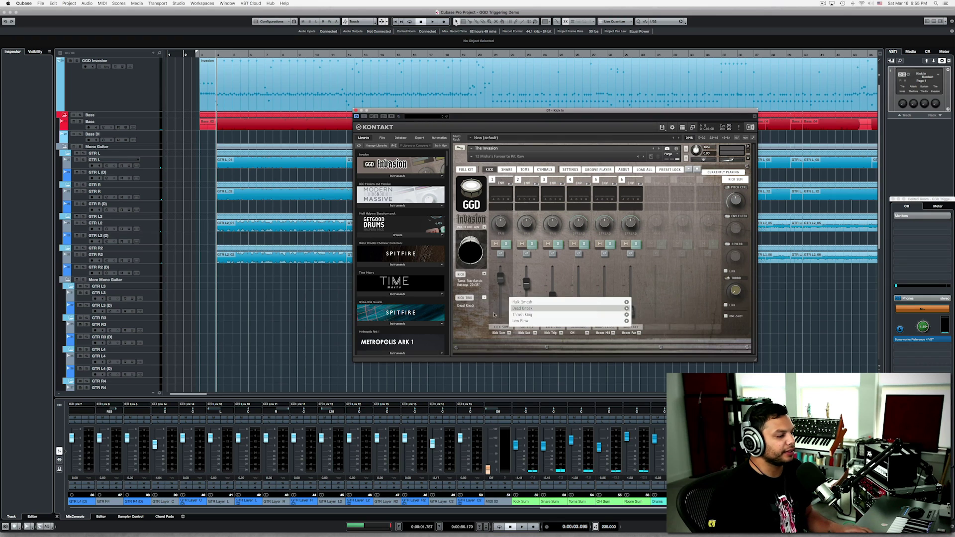
pyautogui.click(509, 302)
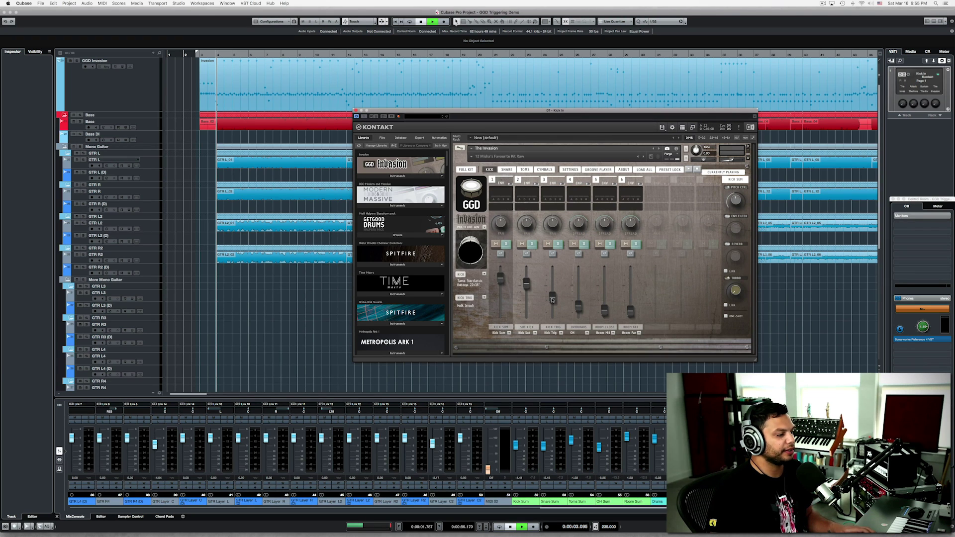
pyautogui.moveTo(552, 300); pyautogui.dragTo(554, 295)
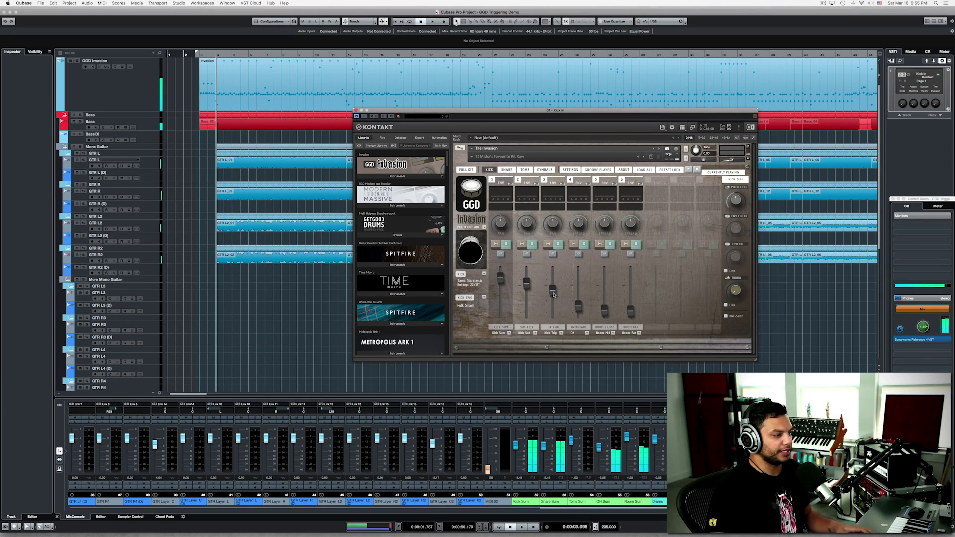
# Show the snare channels, solo Snare Trig and the GGD Invasion track, and play it while raising the Snare Trig fader slightly
pyautogui.click(505, 170)
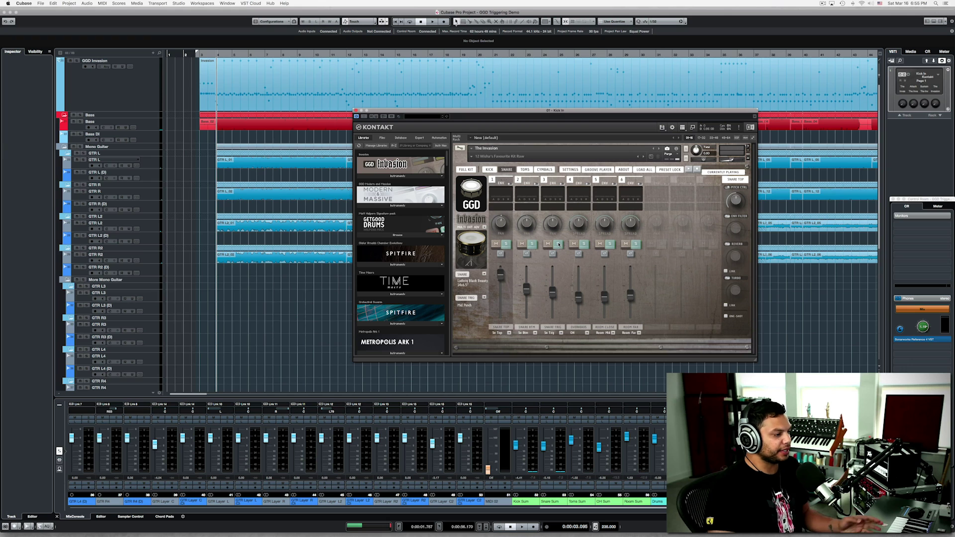
pyautogui.click(558, 244)
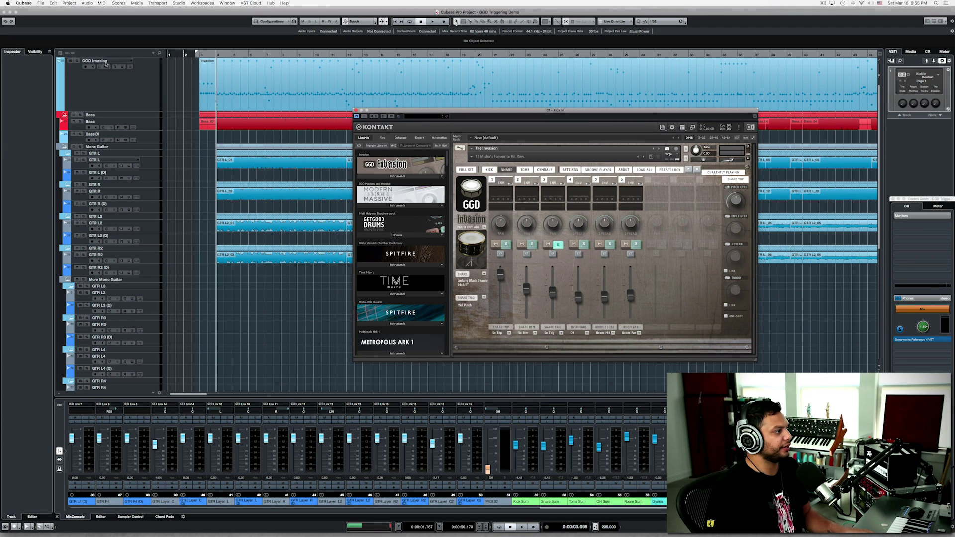
pyautogui.press('space')
pyautogui.click(77, 60)
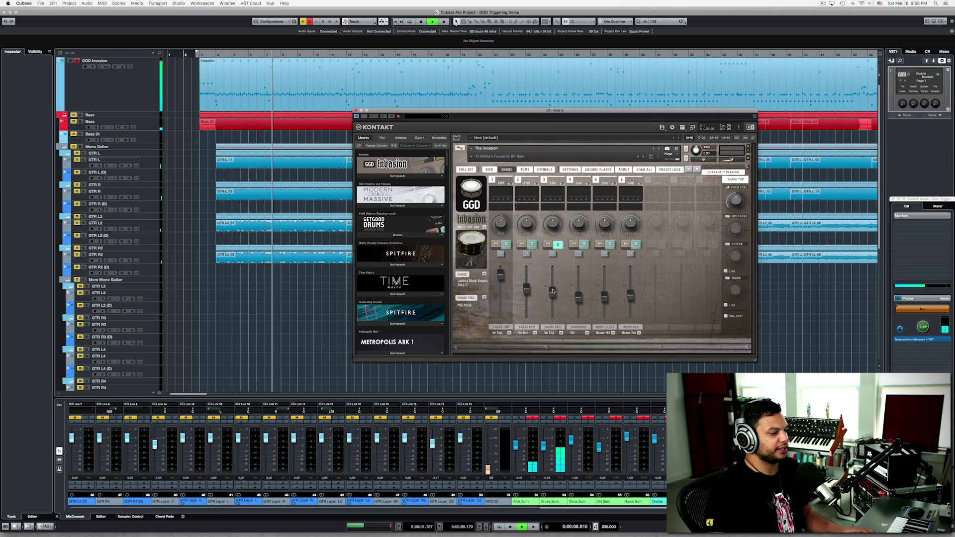
pyautogui.press('space')
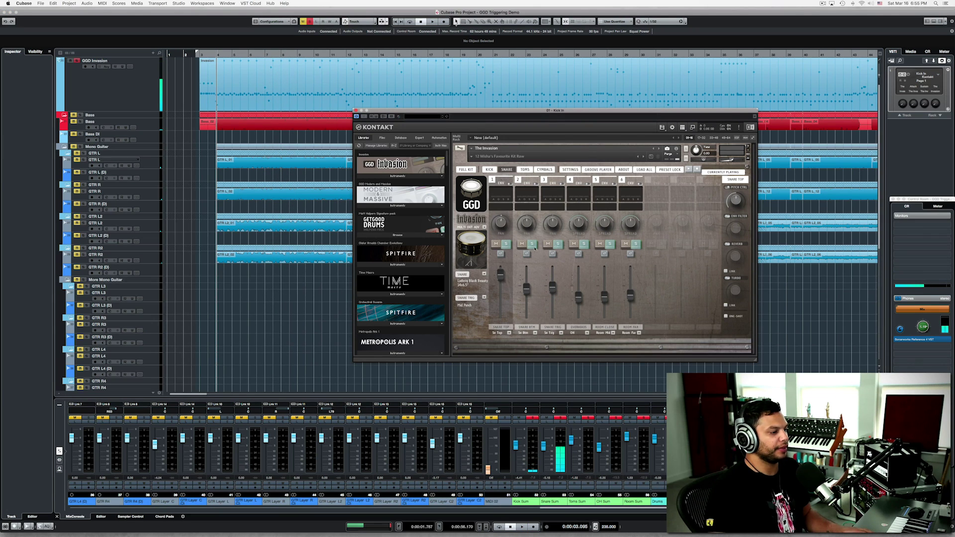
# Compare the soloed Snare Top and Snare Btm channels against the Snare Trig channel alone during playback
pyautogui.press('space')
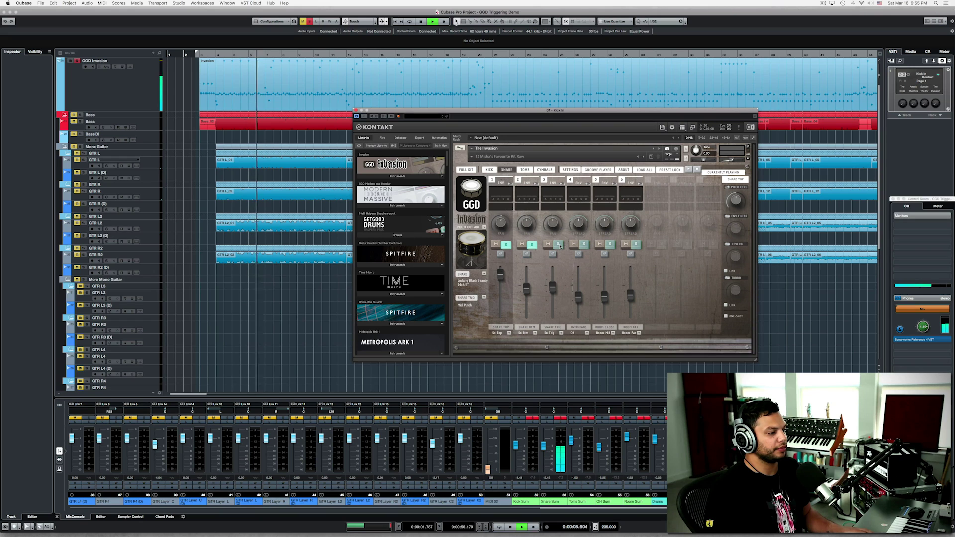
pyautogui.press('space')
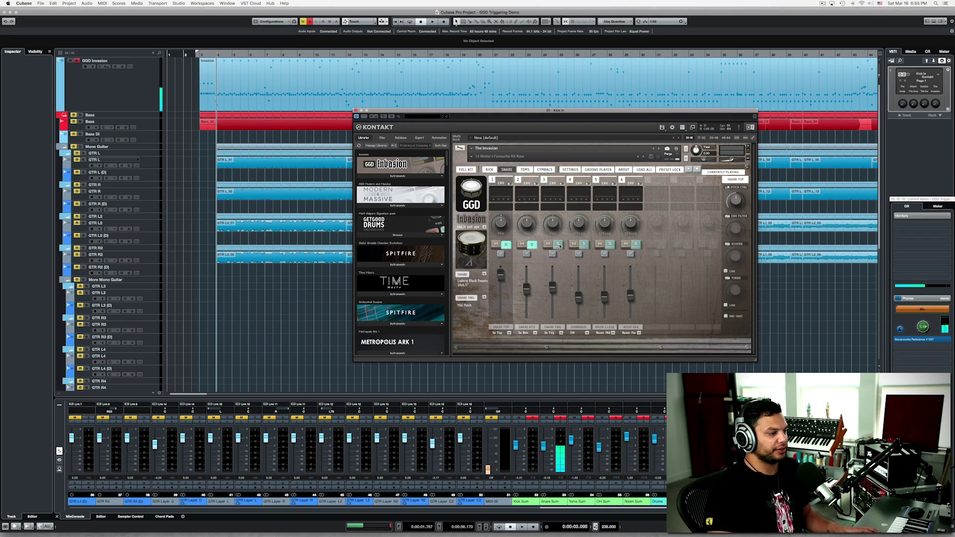
pyautogui.press('space')
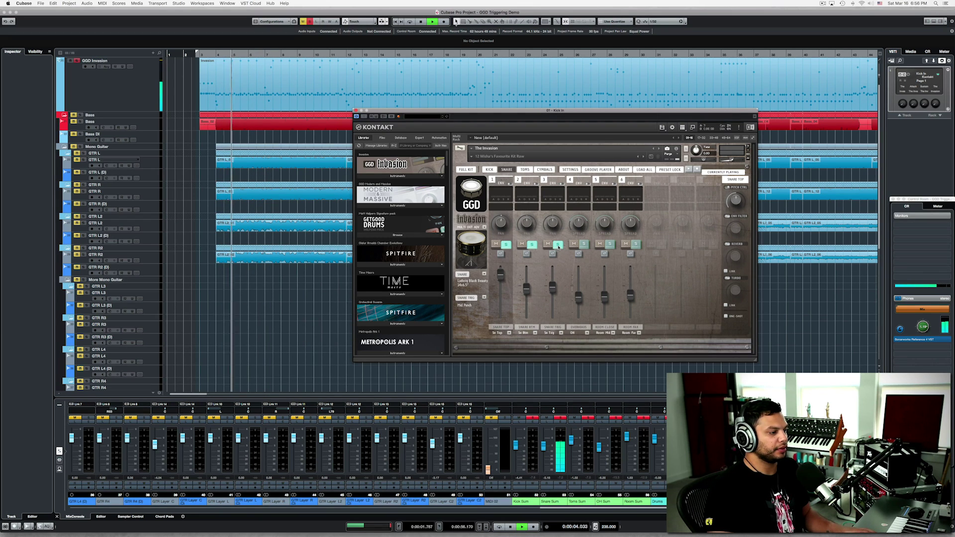
pyautogui.press('space')
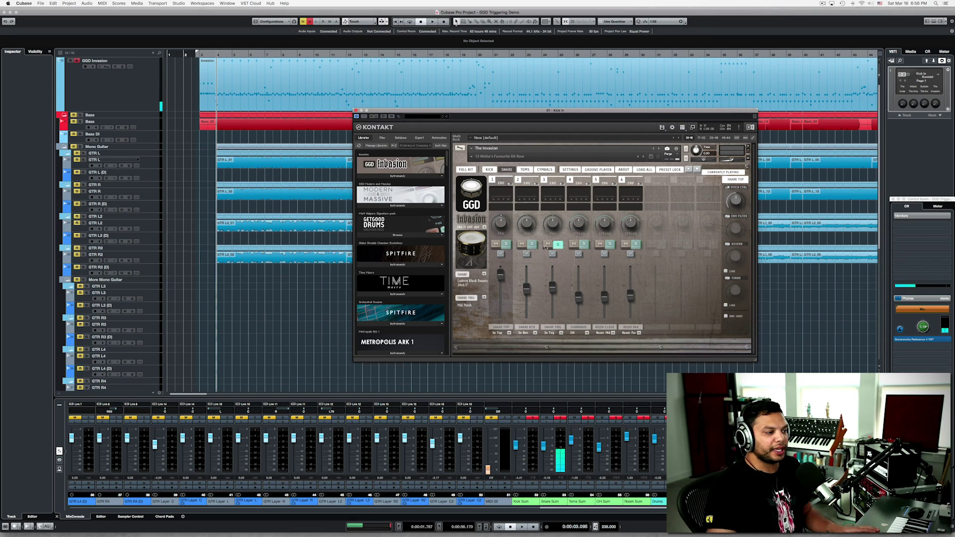
pyautogui.press('space')
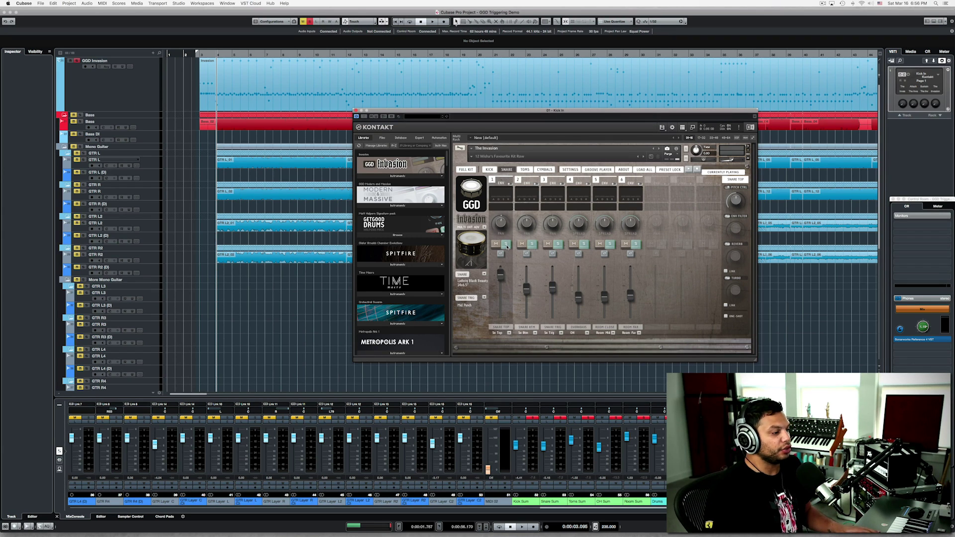
# Audition the snare with Snare Top soloed, change the snare trigger sample to Hefty Slap and audition the snare again
pyautogui.click(506, 245)
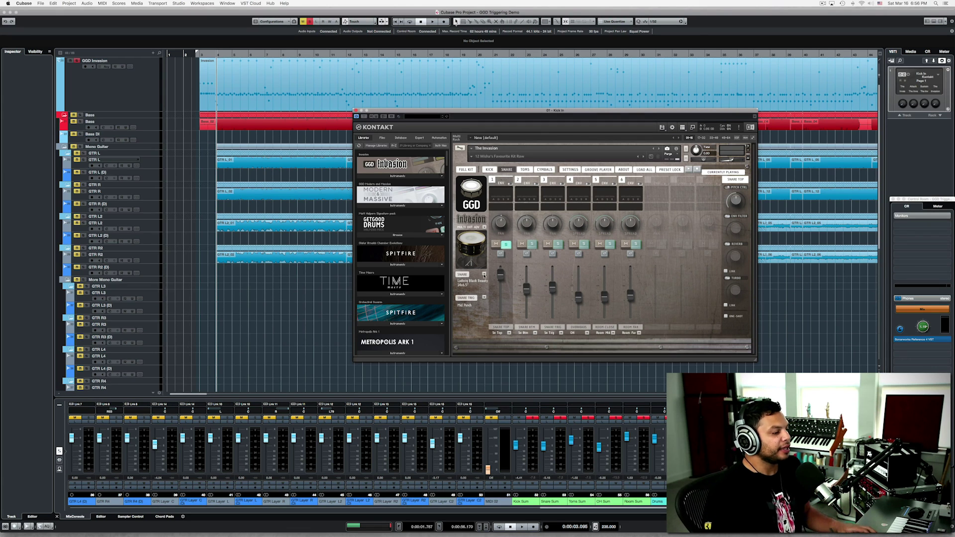
pyautogui.click(473, 240)
pyautogui.click(485, 298)
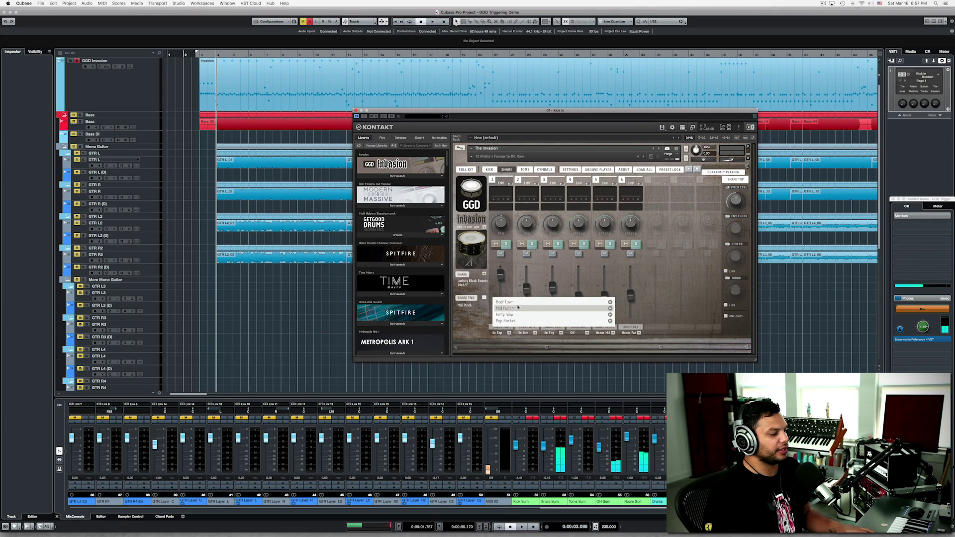
pyautogui.click(501, 310)
pyautogui.click(472, 241)
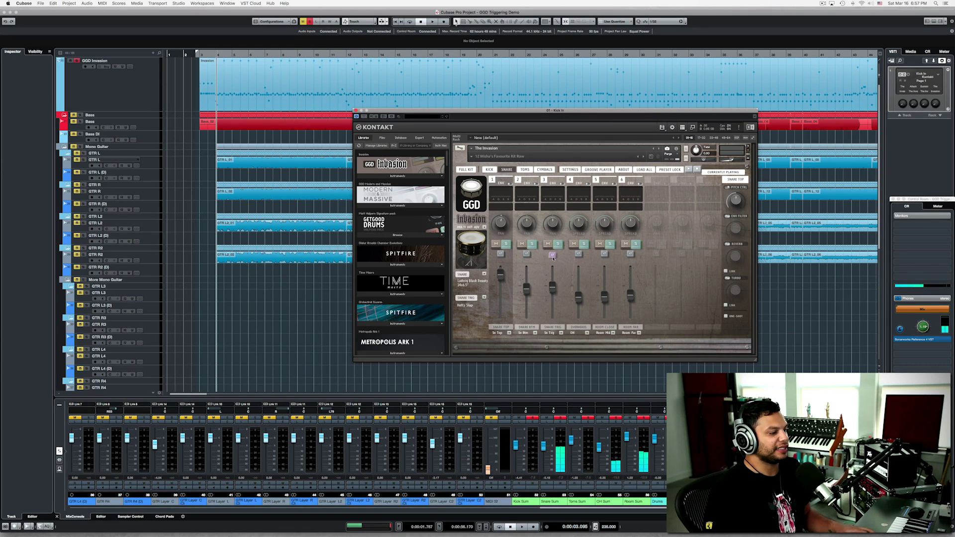
# Audition the Snare Trig channel alone, clear its solo and play the whole kit with the Hefty Slap trigger
pyautogui.click(553, 255)
pyautogui.click(476, 241)
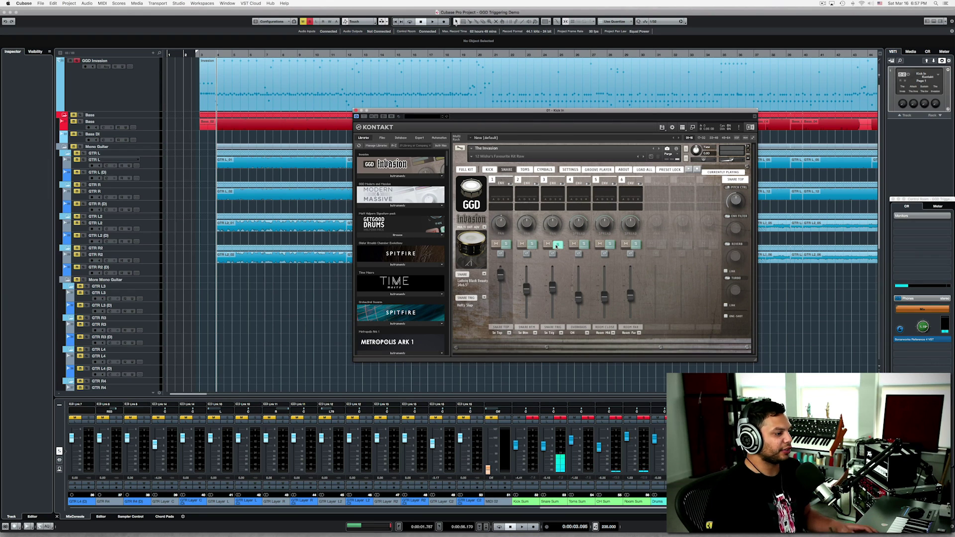
pyautogui.click(558, 245)
pyautogui.press('space')
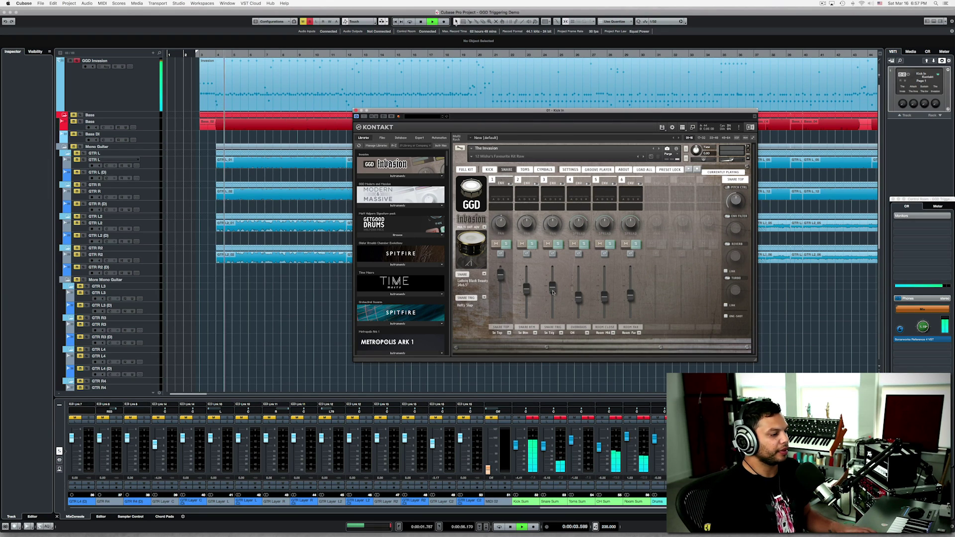
pyautogui.press('space')
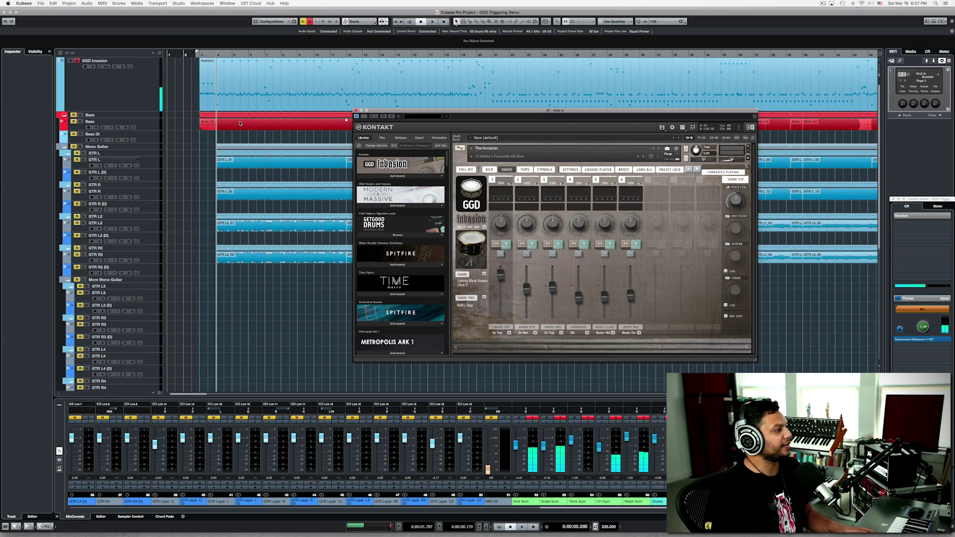
# Unsolo the GGD Invasion track and slightly lower the Snare Trig fader while the full mix plays
pyautogui.click(77, 62)
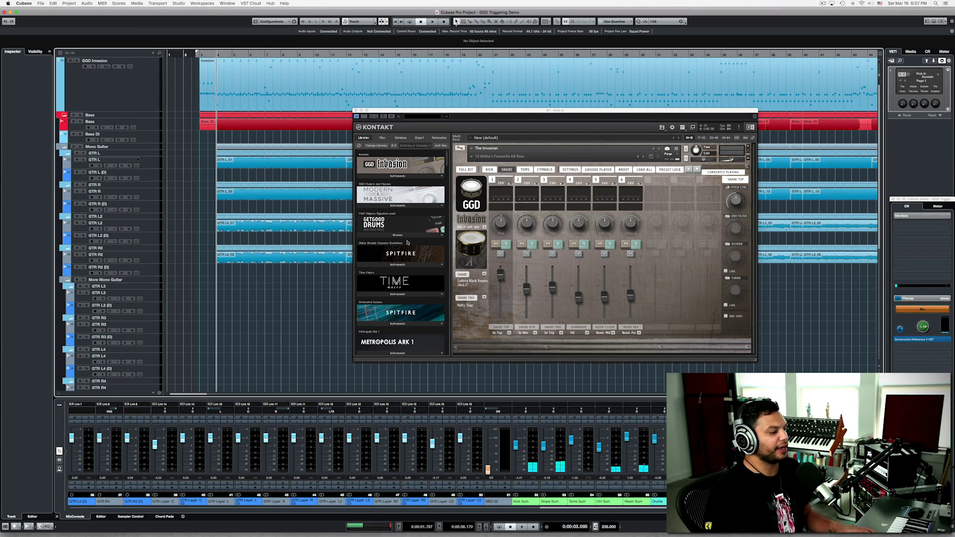
pyautogui.press('space')
pyautogui.moveTo(552, 289); pyautogui.dragTo(552, 297)
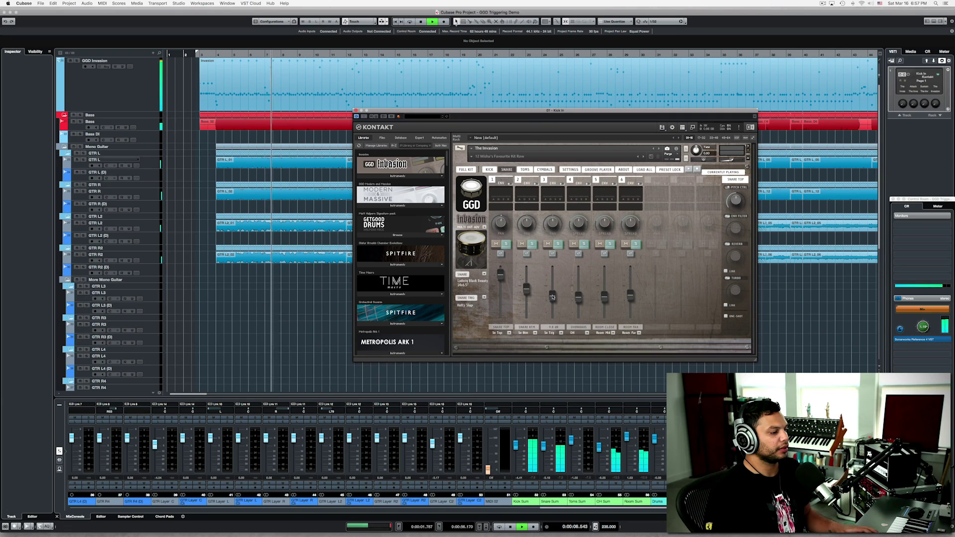
pyautogui.press('space')
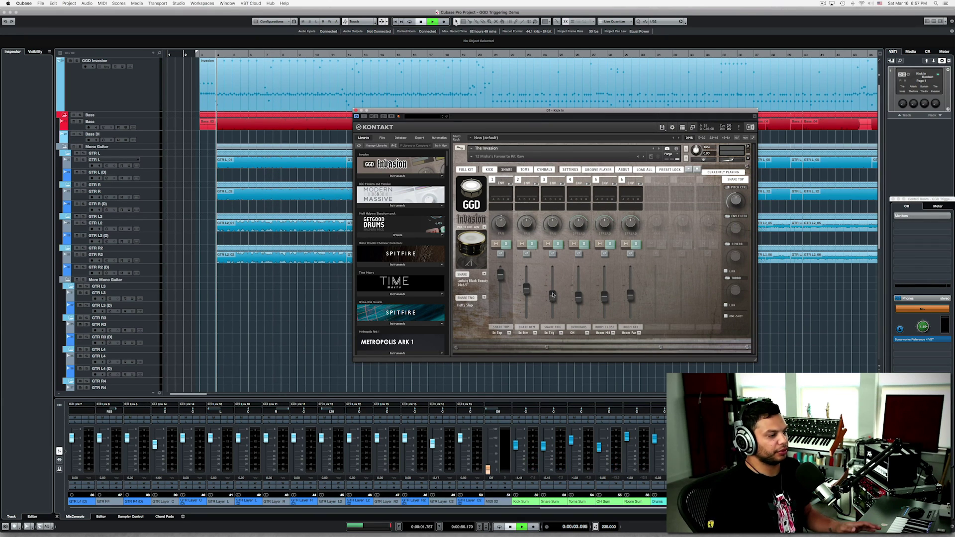
# Fine-tune the Snare Trig fader slightly lower between playbacks of the full mix with the Hefty Slap trigger
pyautogui.press('space')
pyautogui.moveTo(554, 298)
pyautogui.mouseDown()
pyautogui.moveTo(550, 270)
pyautogui.moveTo(551, 319)
pyautogui.moveTo(552, 299)
pyautogui.mouseUp()
pyautogui.press('space')
pyautogui.press('space')
pyautogui.press('space')
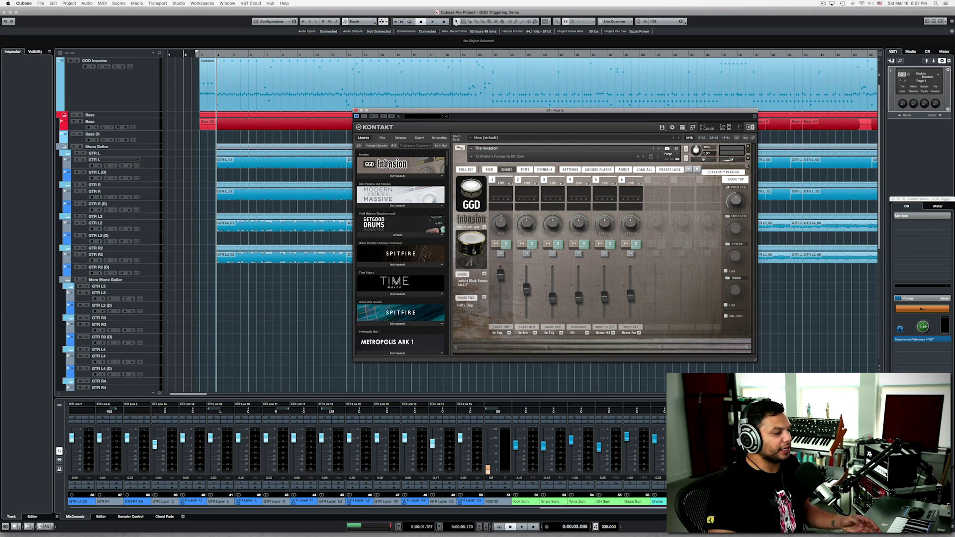
# Try the Brady Tasmanian Blackwood 14x6.5" snare in the full mix with the Snare Trig fader pulled all the way down
pyautogui.click(484, 274)
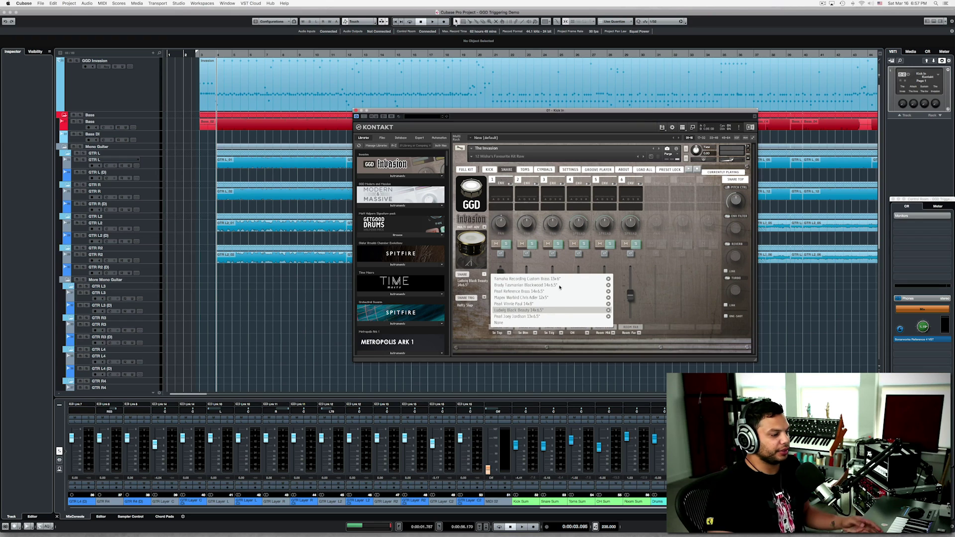
pyautogui.click(525, 285)
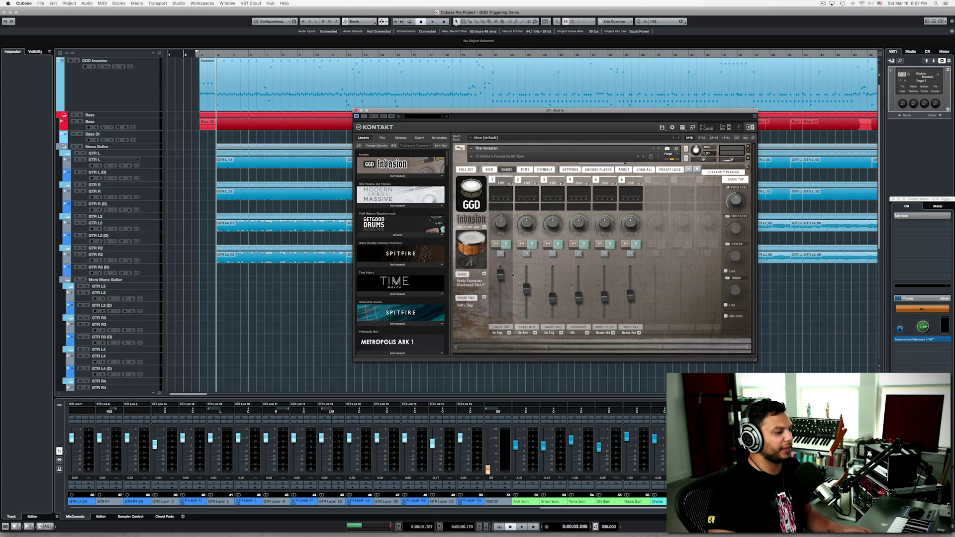
pyautogui.click(471, 239)
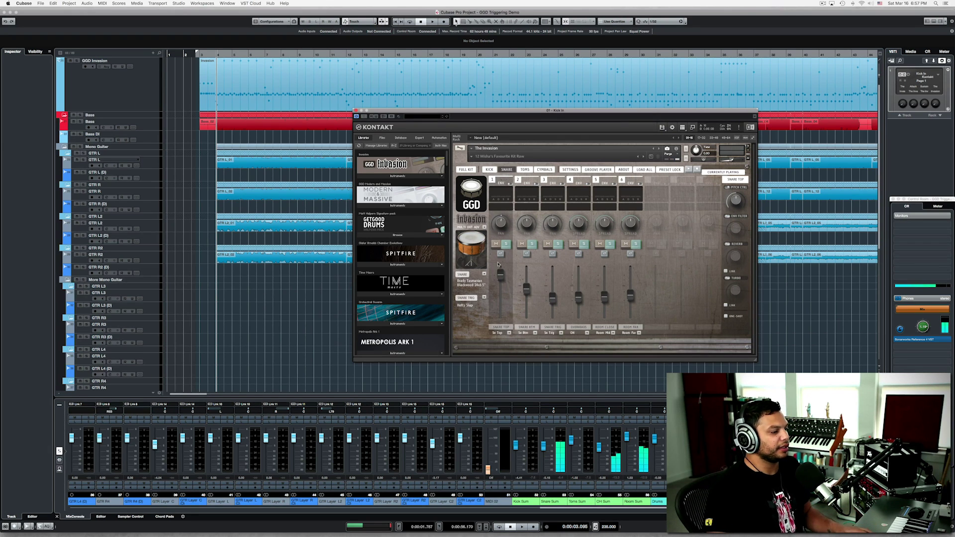
pyautogui.moveTo(552, 300); pyautogui.dragTo(551, 318)
pyautogui.press('space')
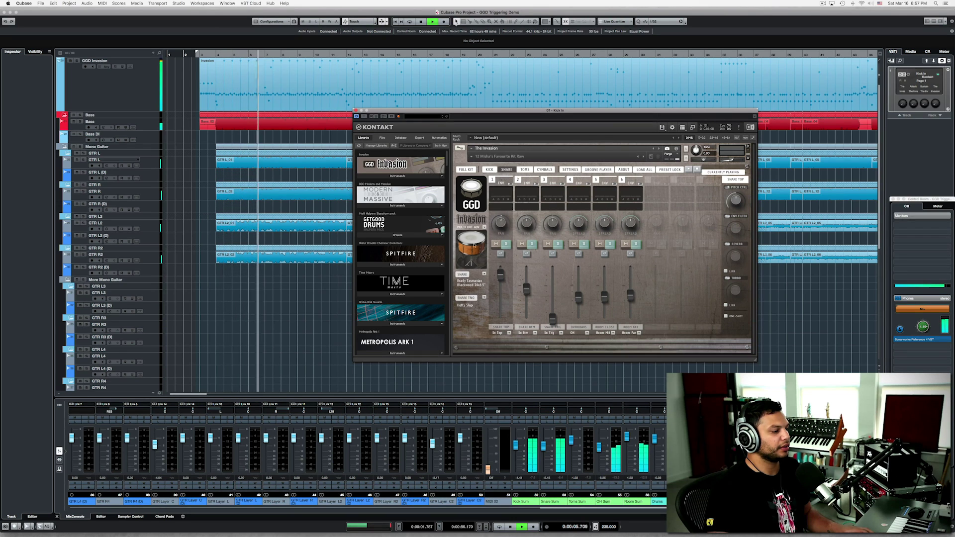
pyautogui.press('space')
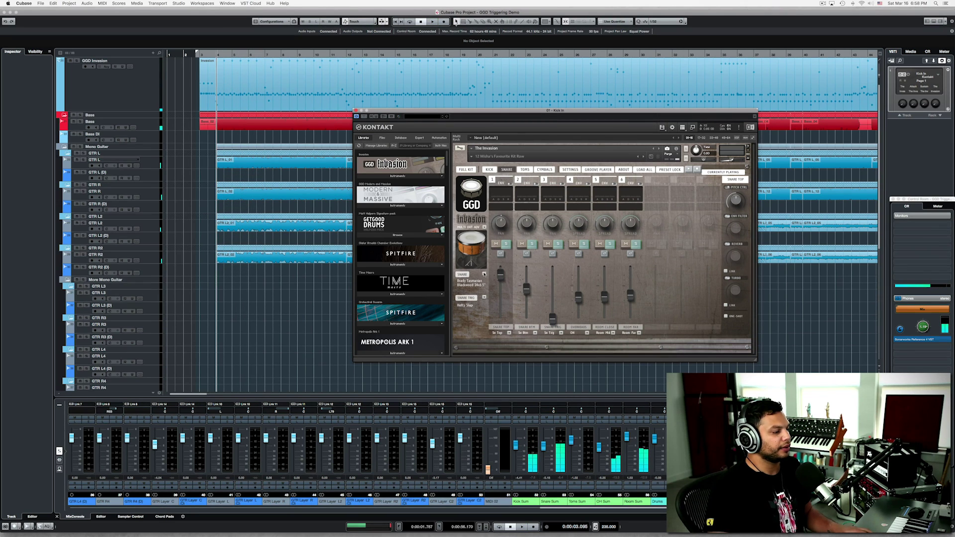
# Change the snare drum to Yamaha Recording Custom Brass and audition it alone and in the full mix
pyautogui.click(484, 274)
pyautogui.click(518, 279)
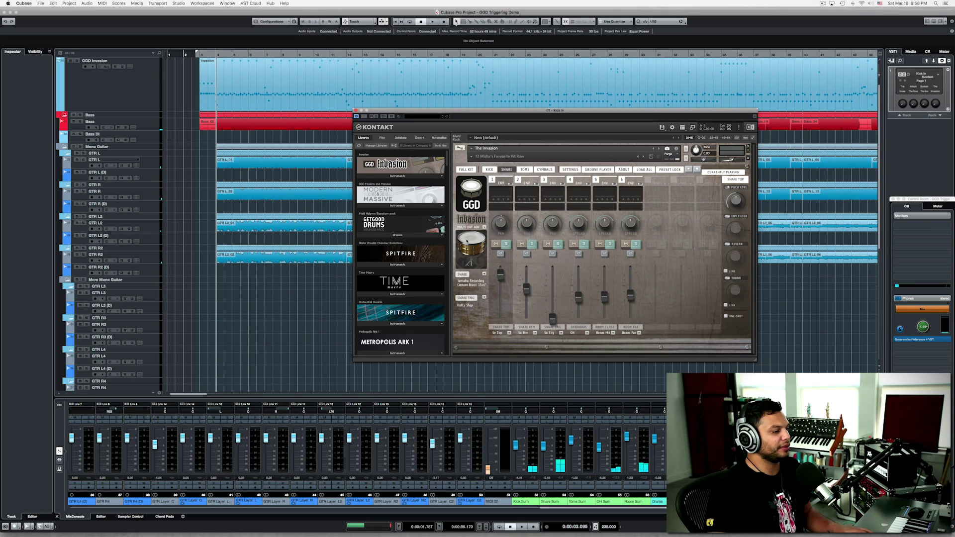
pyautogui.click(470, 241)
pyautogui.press('space')
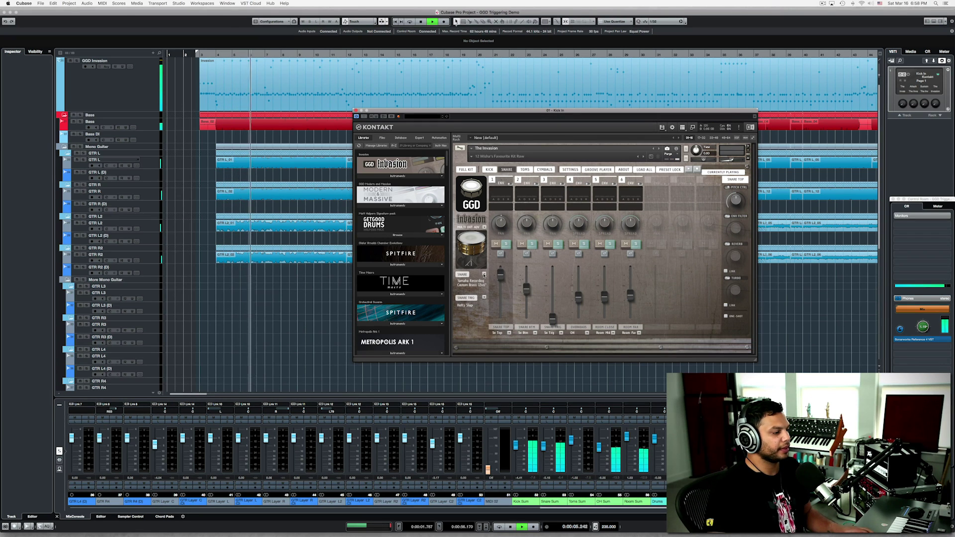
pyautogui.press('space')
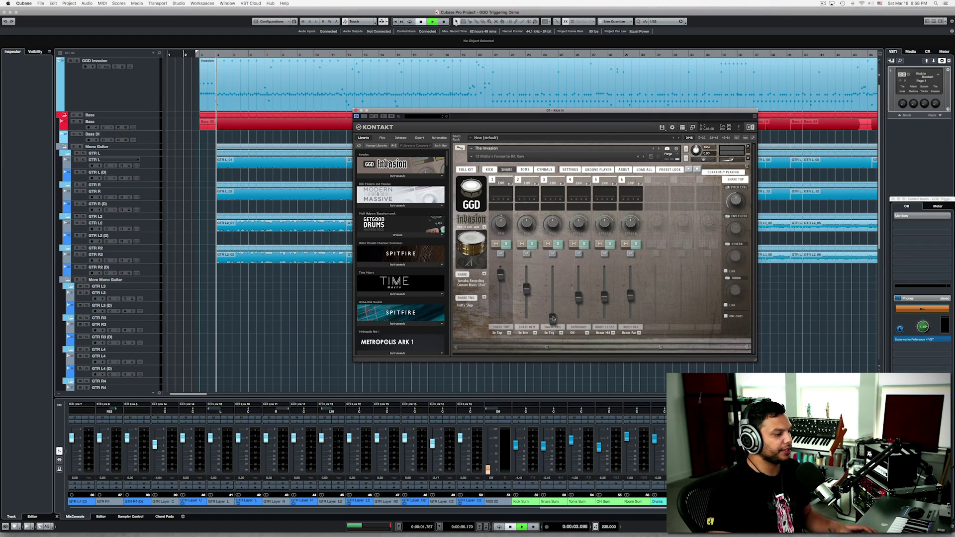
# Blend the Snare Trig fader back up into the mix and fine-tune it while playing from about bar 21
pyautogui.moveTo(553, 318); pyautogui.dragTo(551, 301)
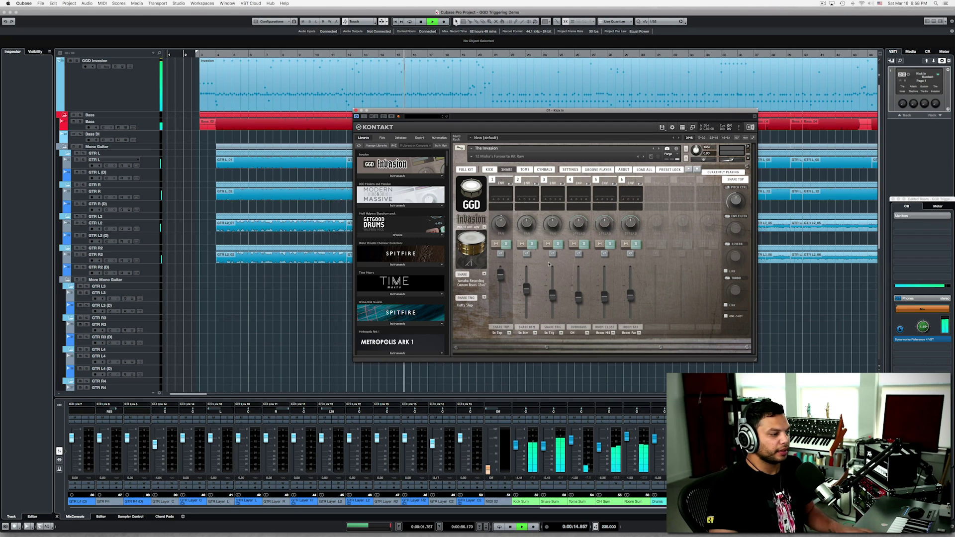
pyautogui.press('space')
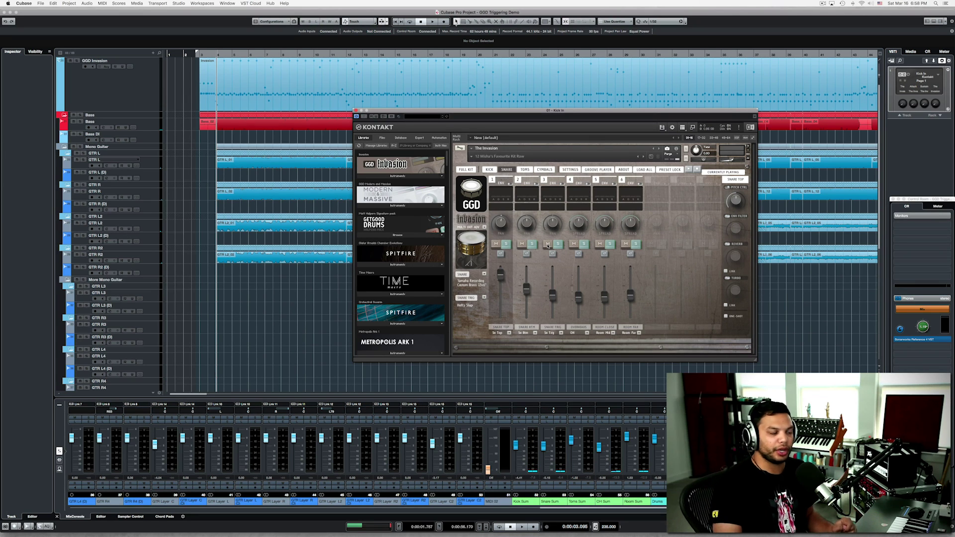
pyautogui.press('space')
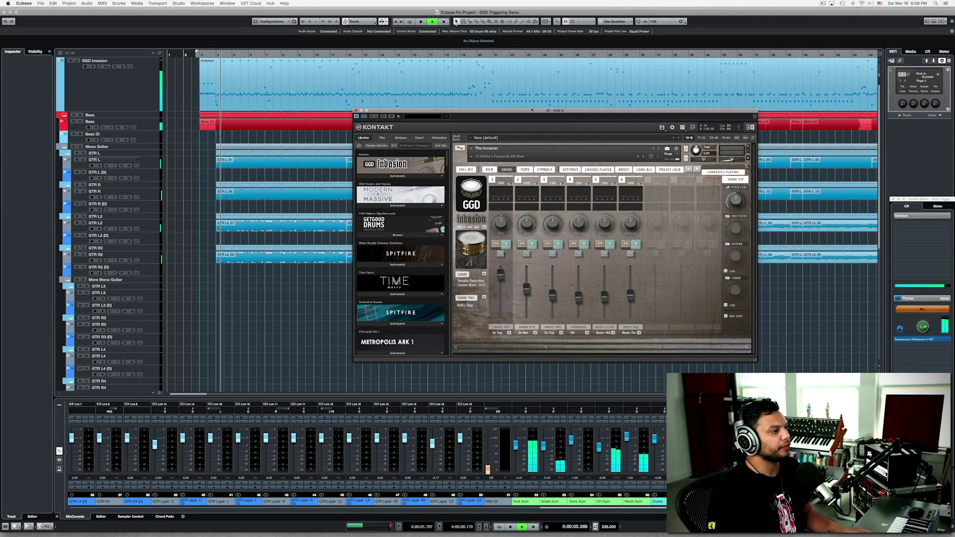
pyautogui.click(479, 54)
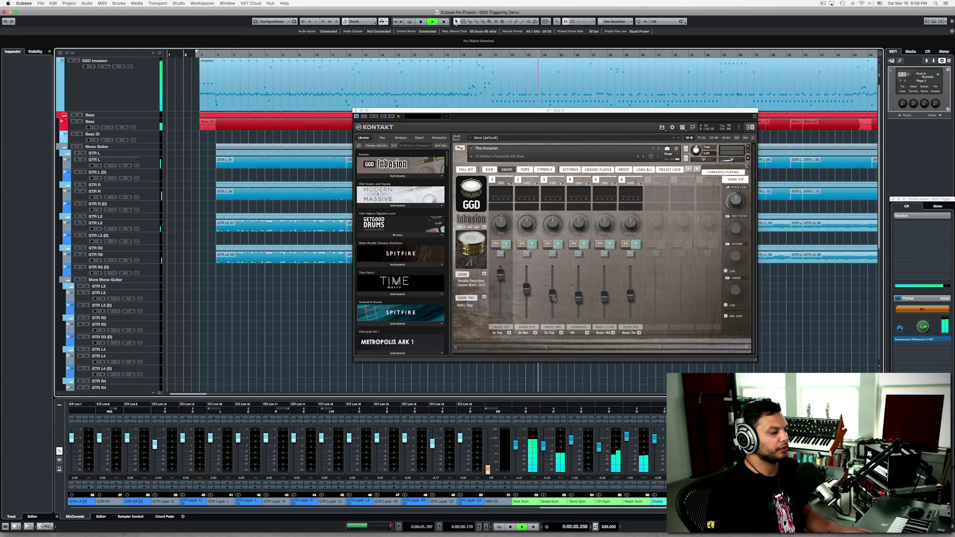
pyautogui.moveTo(554, 297); pyautogui.dragTo(554, 299)
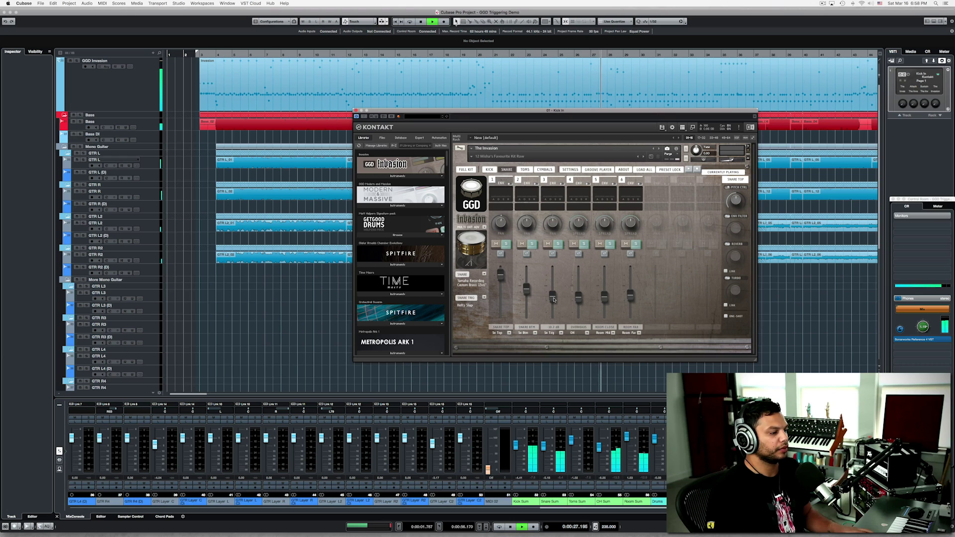
pyautogui.press('space')
# Change the snare trigger sample to Pop Rocket and audition it with Snare Trig temporarily soloed, adjusting its fader slightly
pyautogui.click(484, 297)
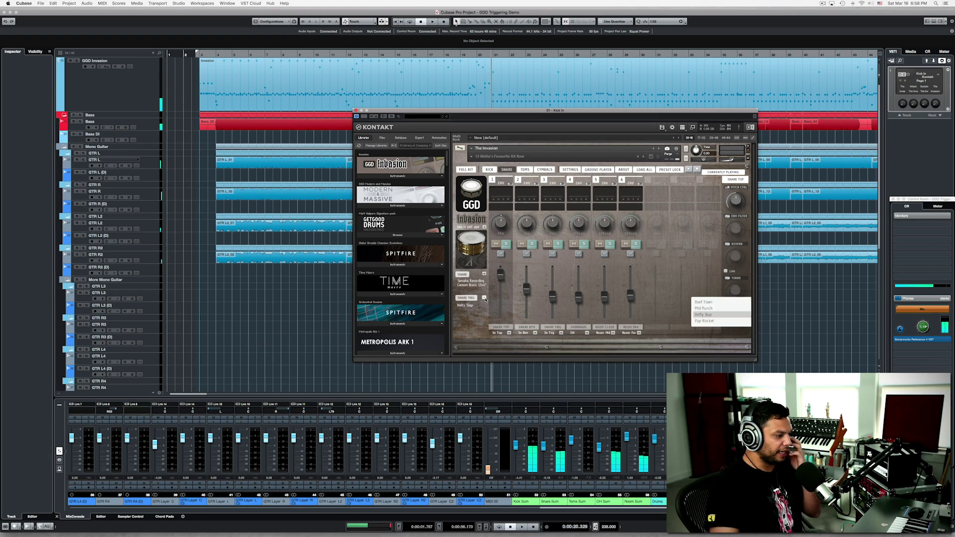
pyautogui.click(513, 321)
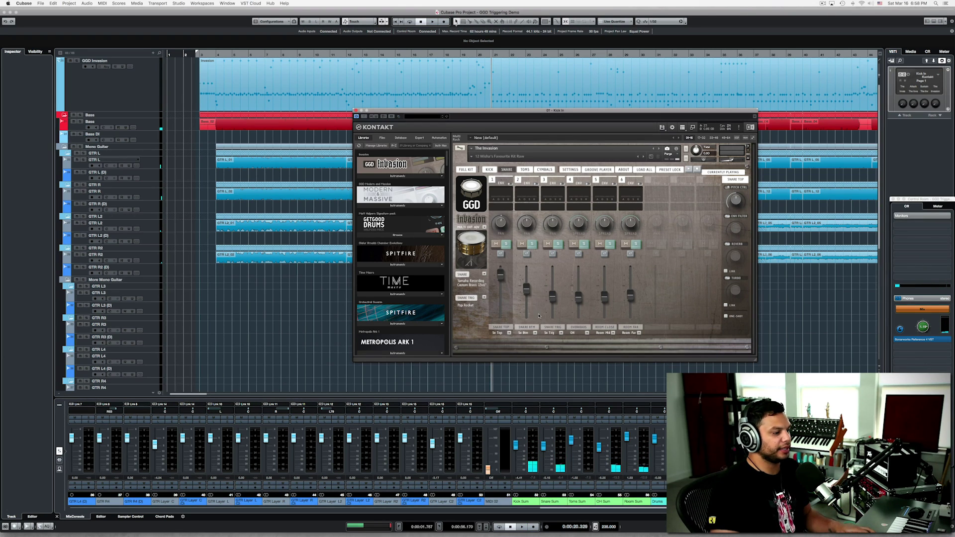
pyautogui.click(557, 244)
pyautogui.press('space')
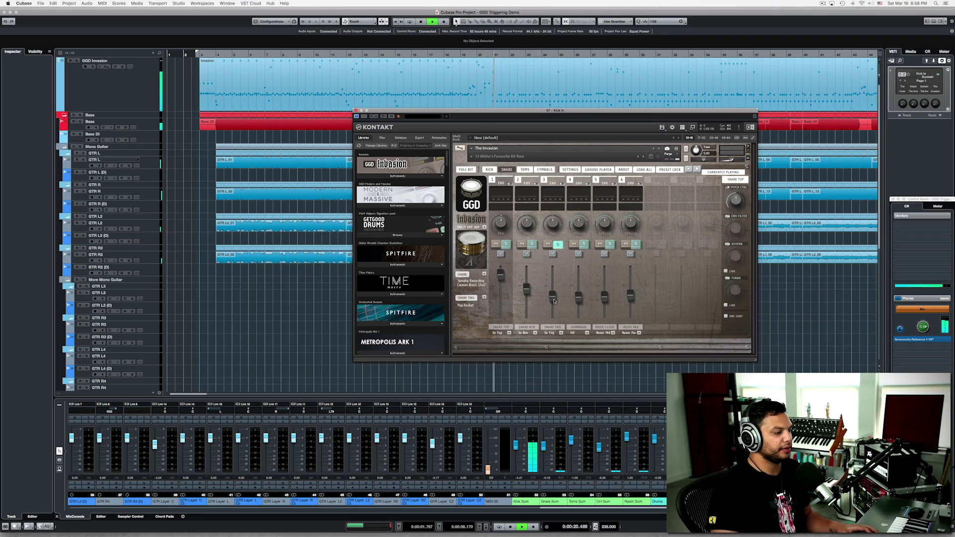
pyautogui.moveTo(554, 300)
pyautogui.mouseDown()
pyautogui.moveTo(554, 285)
pyautogui.moveTo(554, 298)
pyautogui.mouseUp()
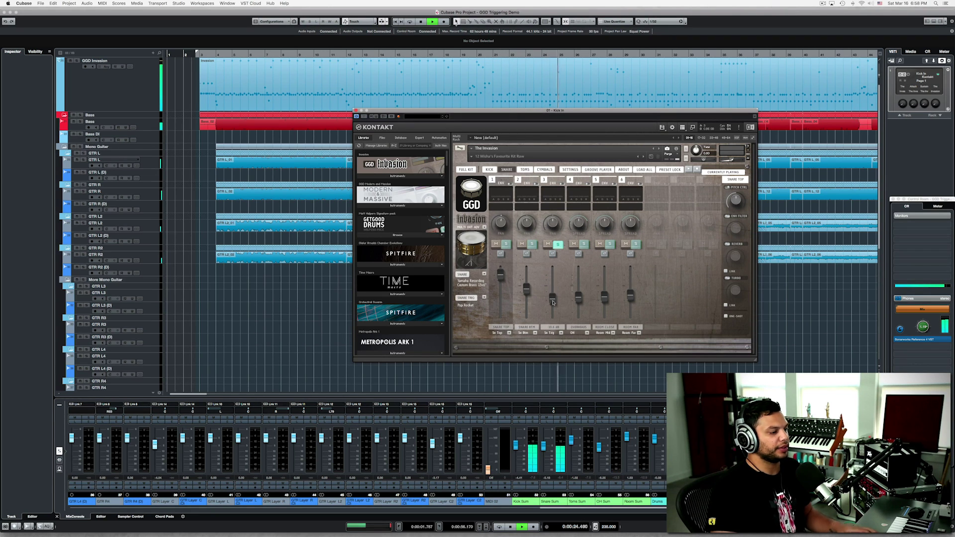
pyautogui.press('space')
pyautogui.click(558, 244)
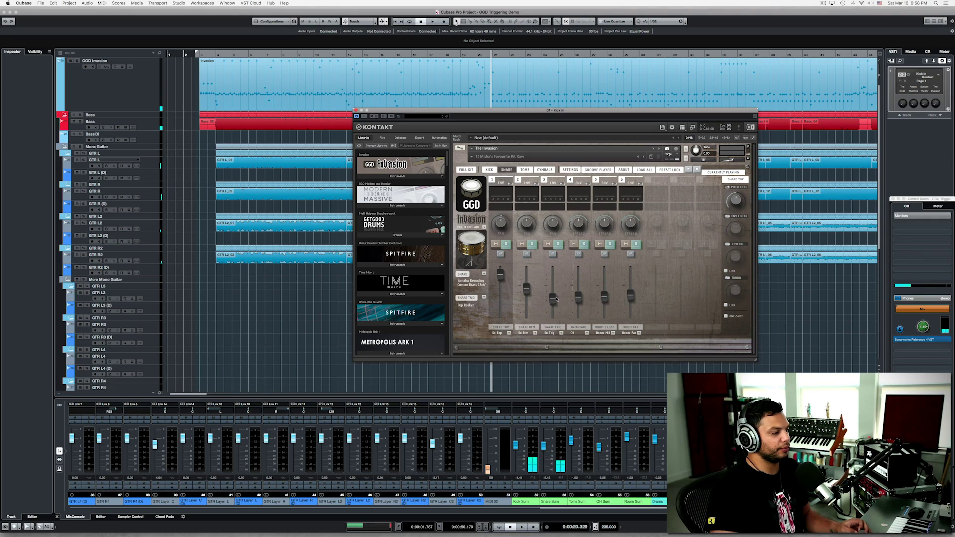
# Raise the Snare Trig fader slightly while the full mix plays with the Pop Rocket trigger
pyautogui.press('space')
pyautogui.moveTo(555, 301); pyautogui.dragTo(555, 297)
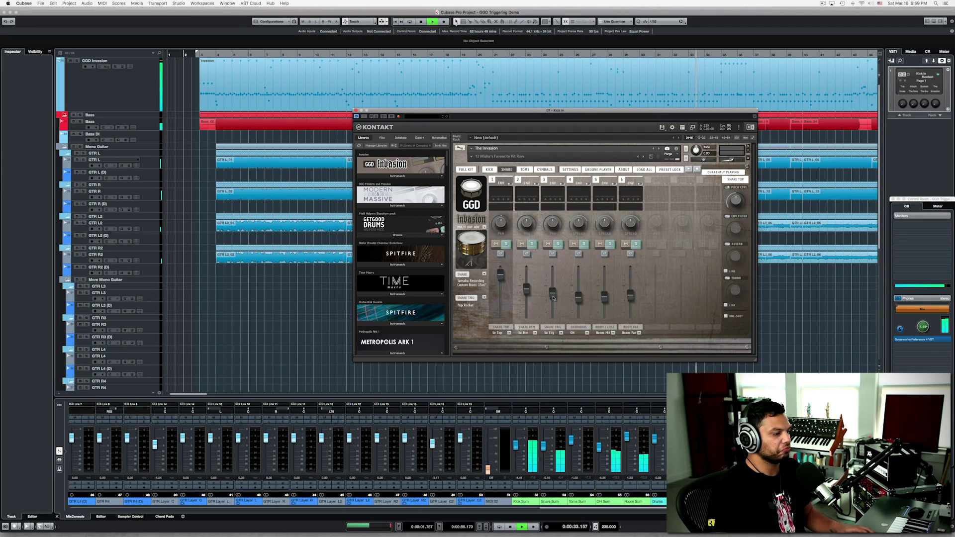
pyautogui.press('space')
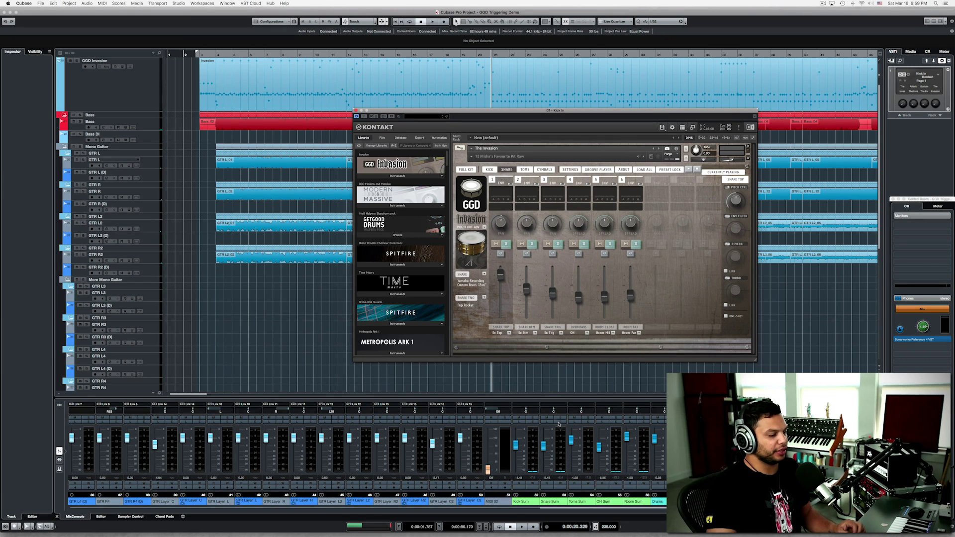
# Inspect the inserts and sends in the Snare Sum group's channel settings, then close them and return to the GGD Invasion track
pyautogui.click(558, 422)
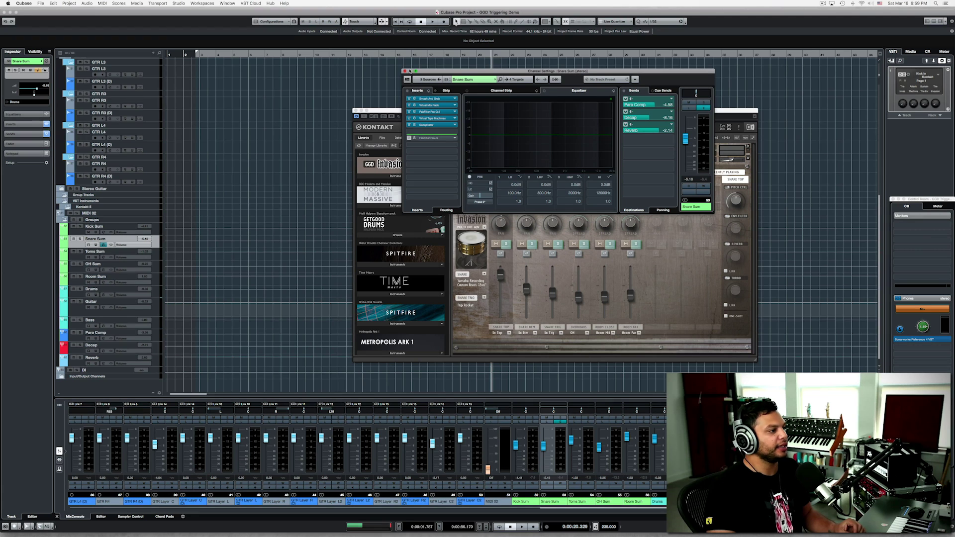
pyautogui.click(405, 71)
pyautogui.scroll(10, 376, 80)
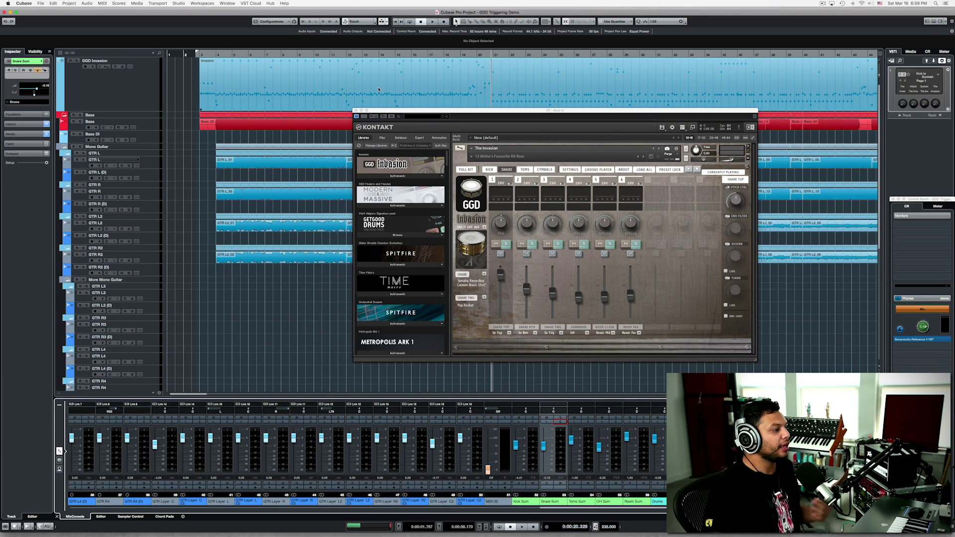
# Play the full mix from the start of the song to hear the balanced kick and snare triggers
pyautogui.press('space')
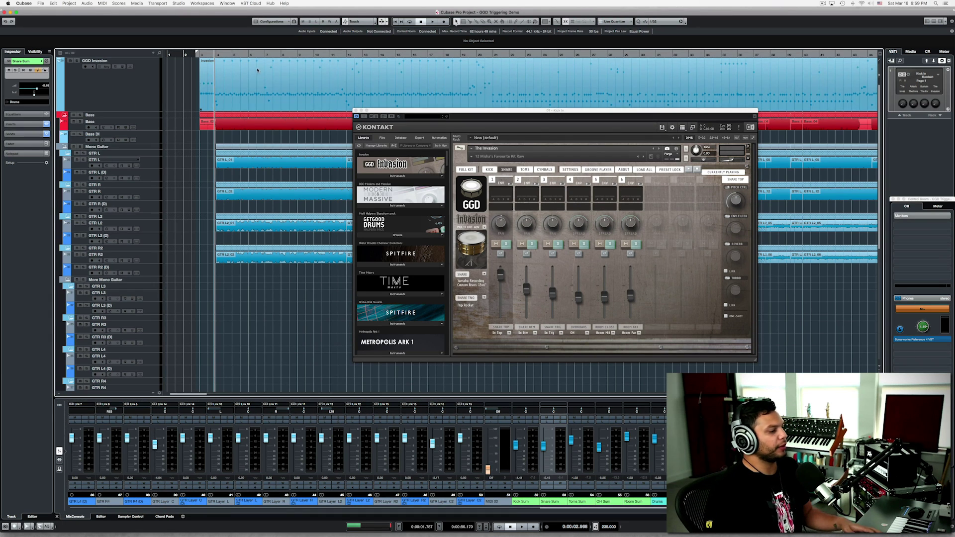
pyautogui.press('space')
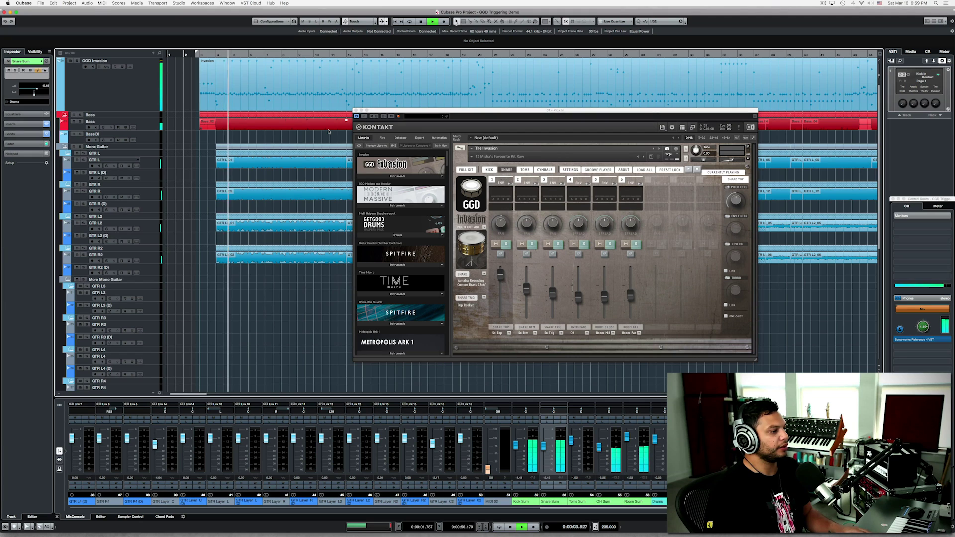
pyautogui.press('space')
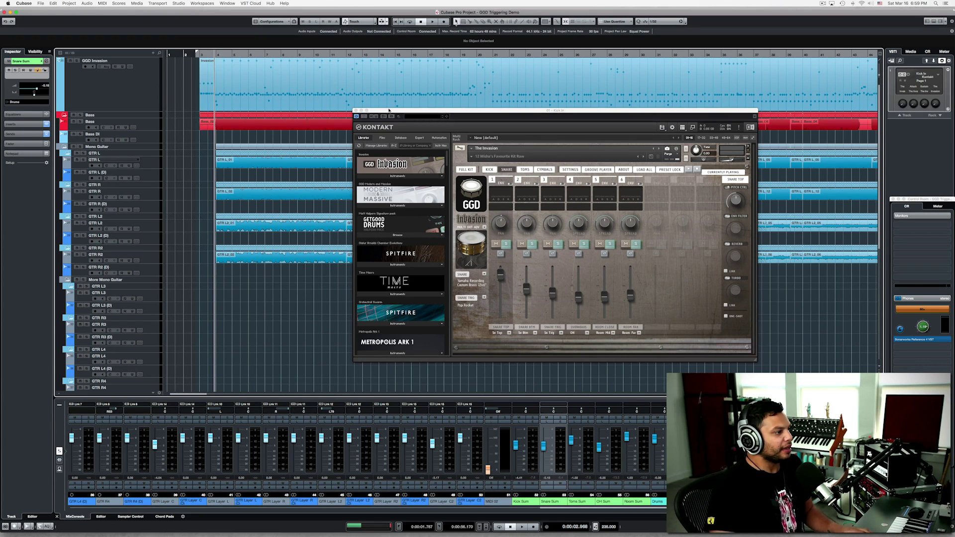
# Pull the snare and kick trigger faders all the way down and play the full mix without the triggers
pyautogui.moveTo(389, 109); pyautogui.dragTo(379, 97)
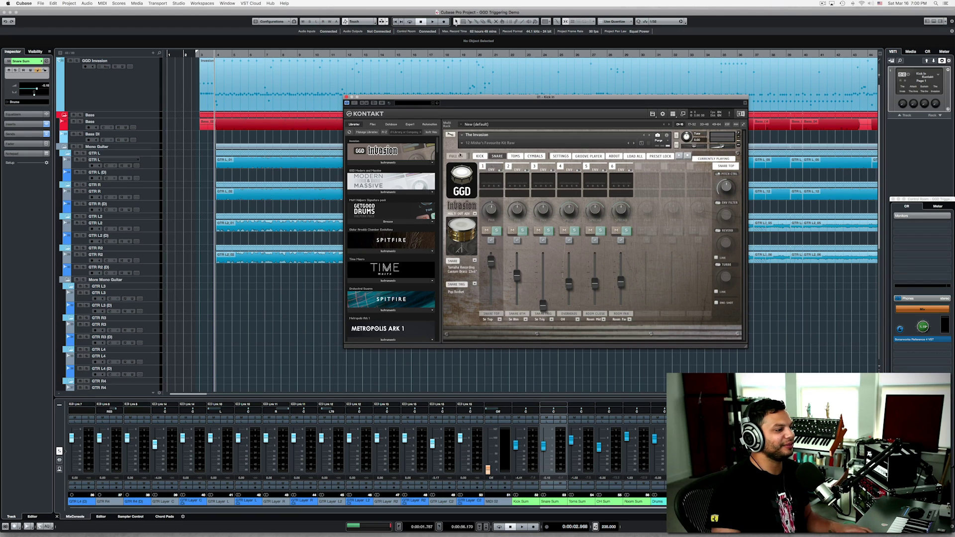
pyautogui.click(480, 156)
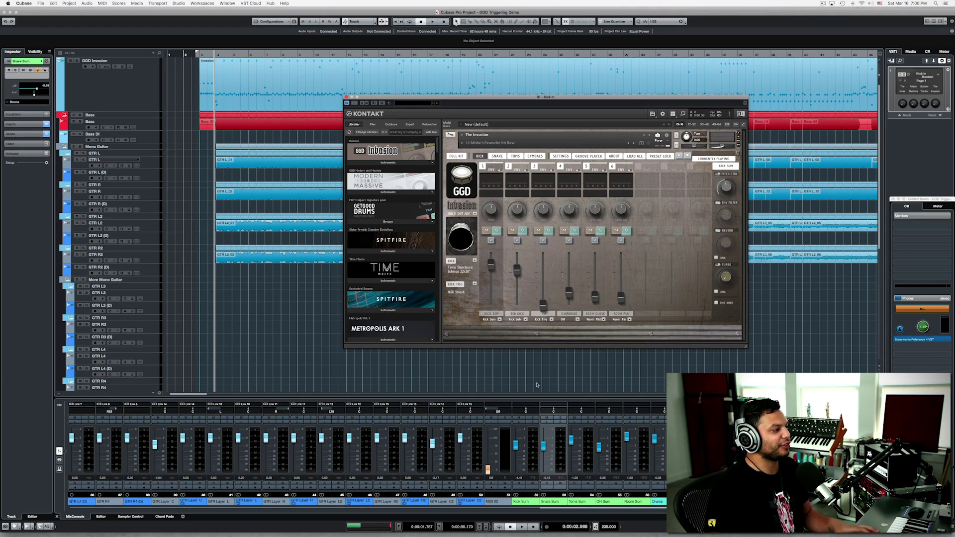
pyautogui.press('space')
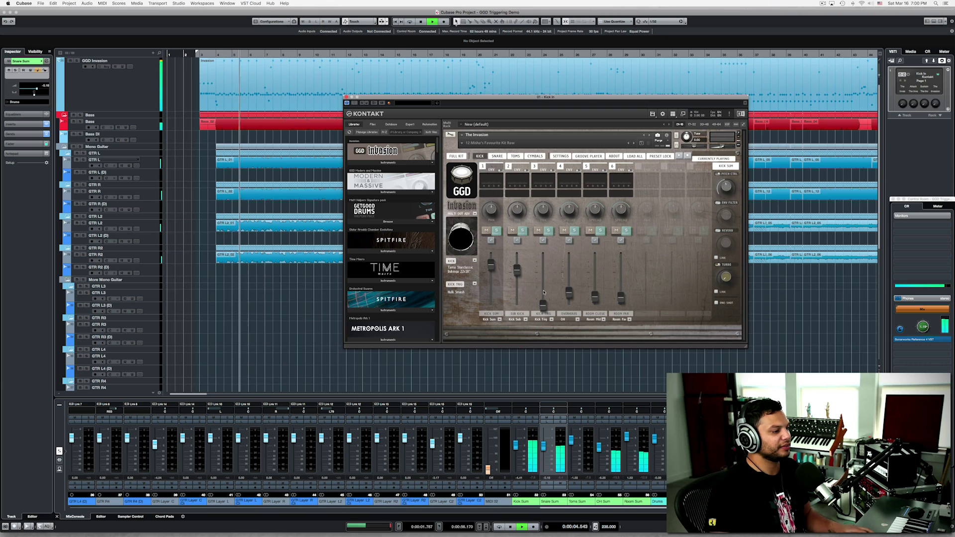
pyautogui.press('space')
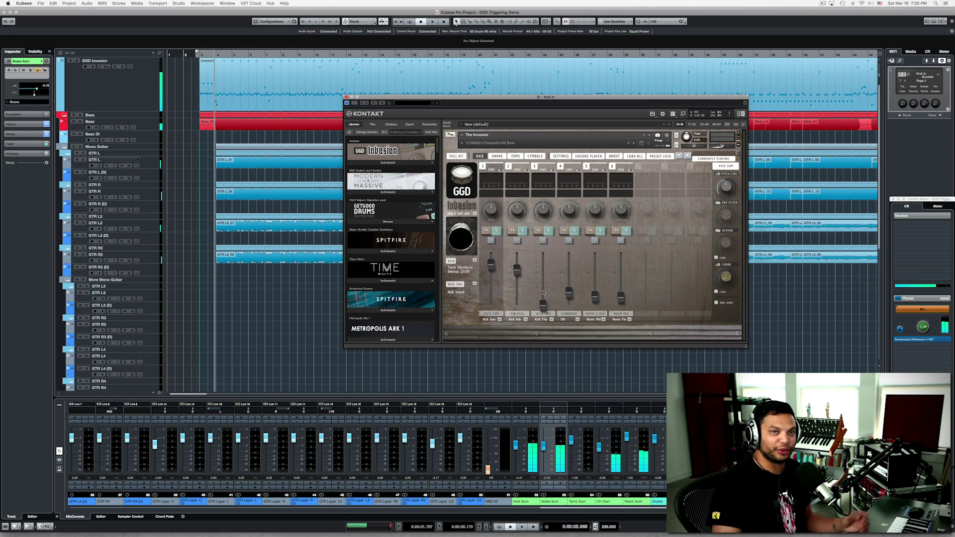